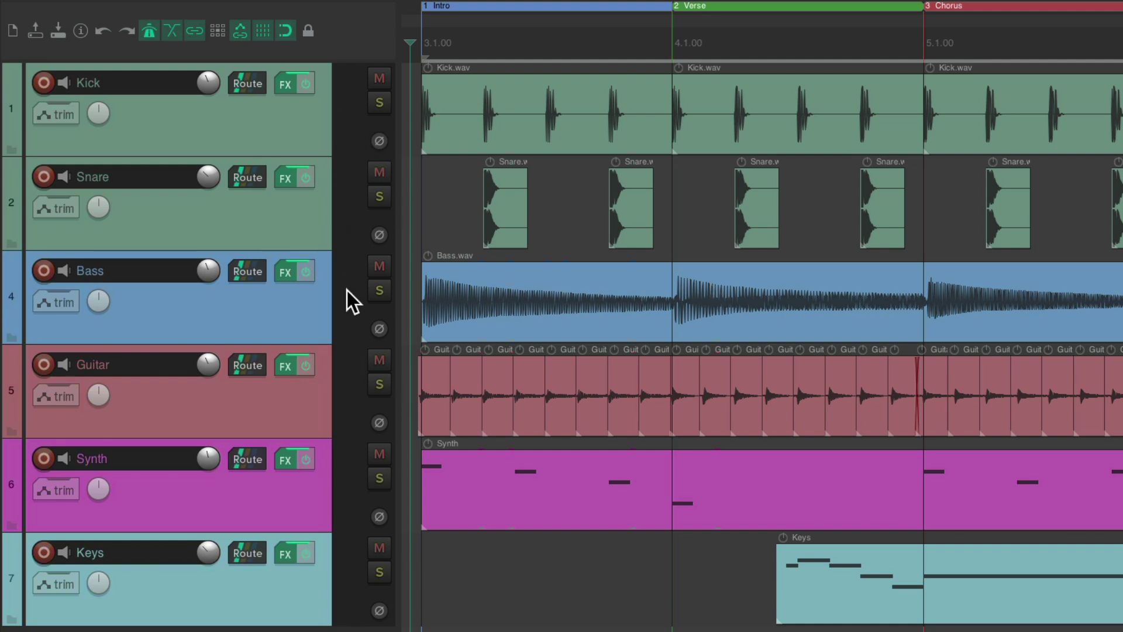
Step: Open the Mixer and briefly check the Kick track's FX chain and routing
key("super+m")
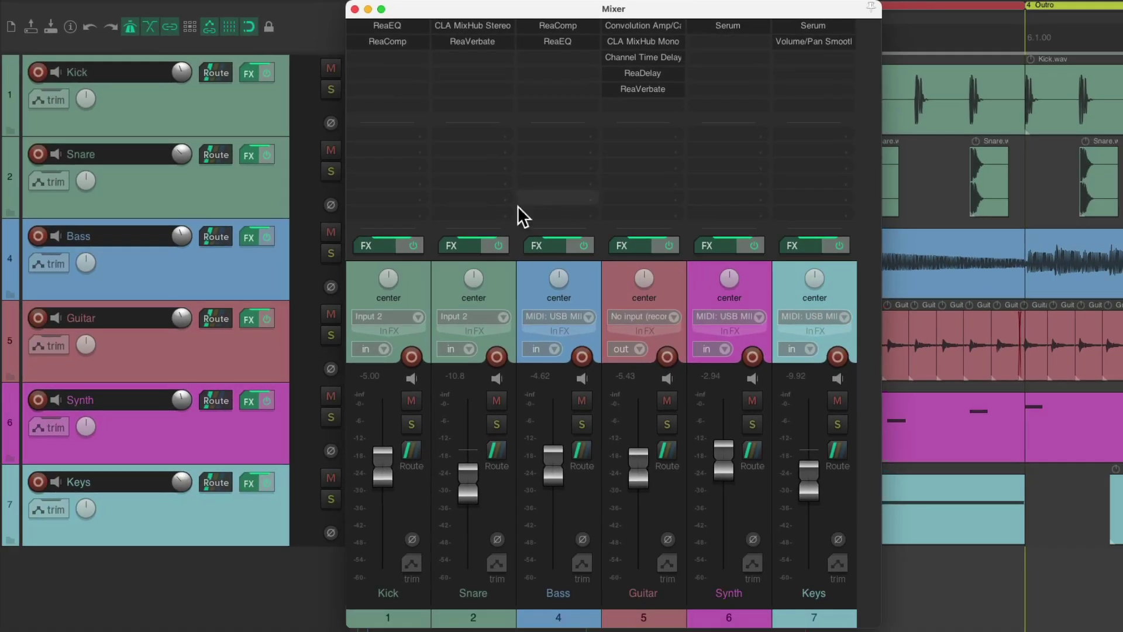
left_click(377, 246)
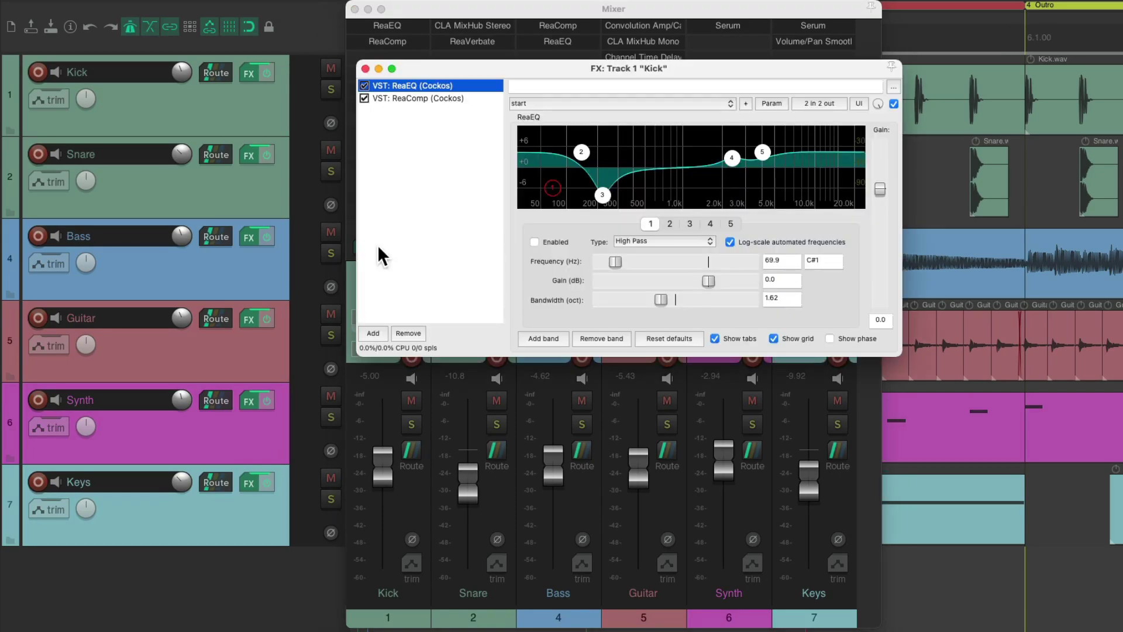
key("Escape")
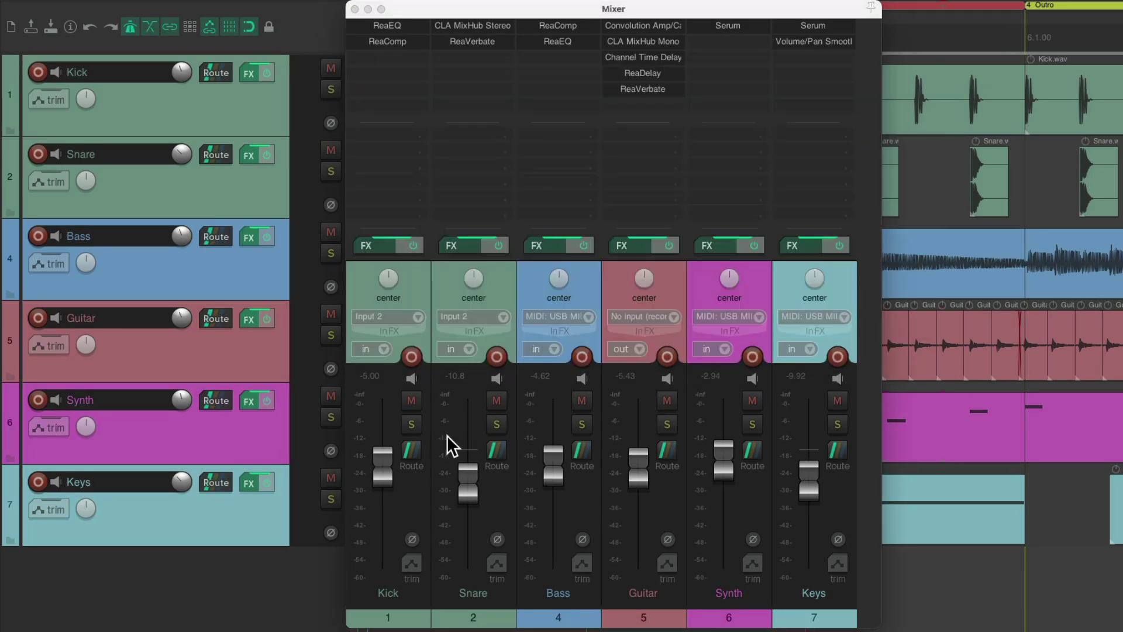
left_click(411, 450)
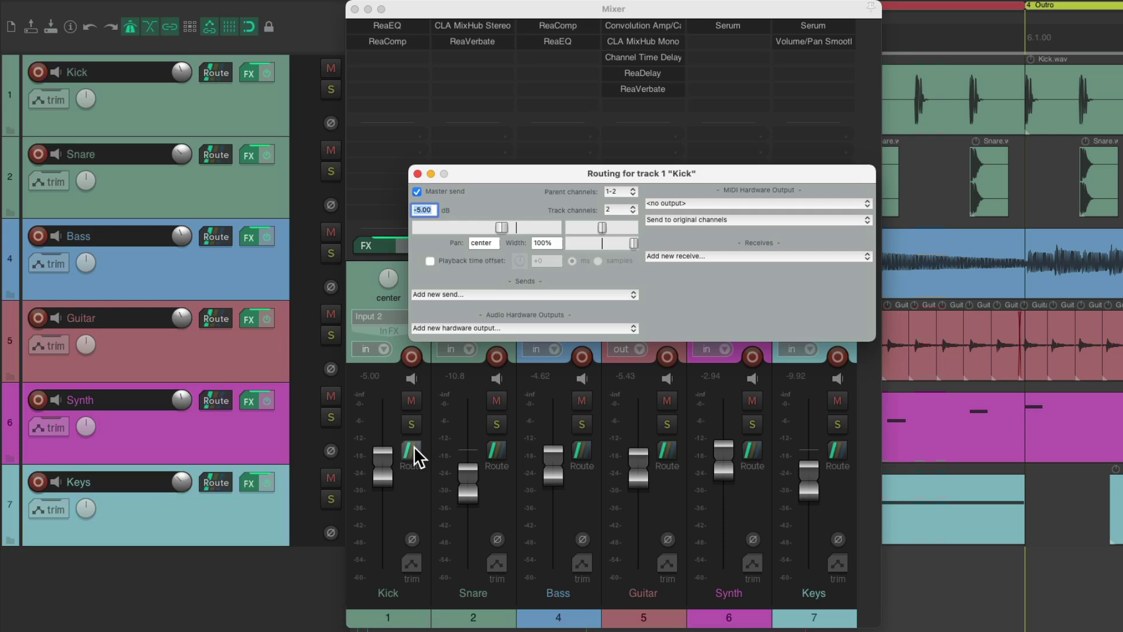
key("Escape")
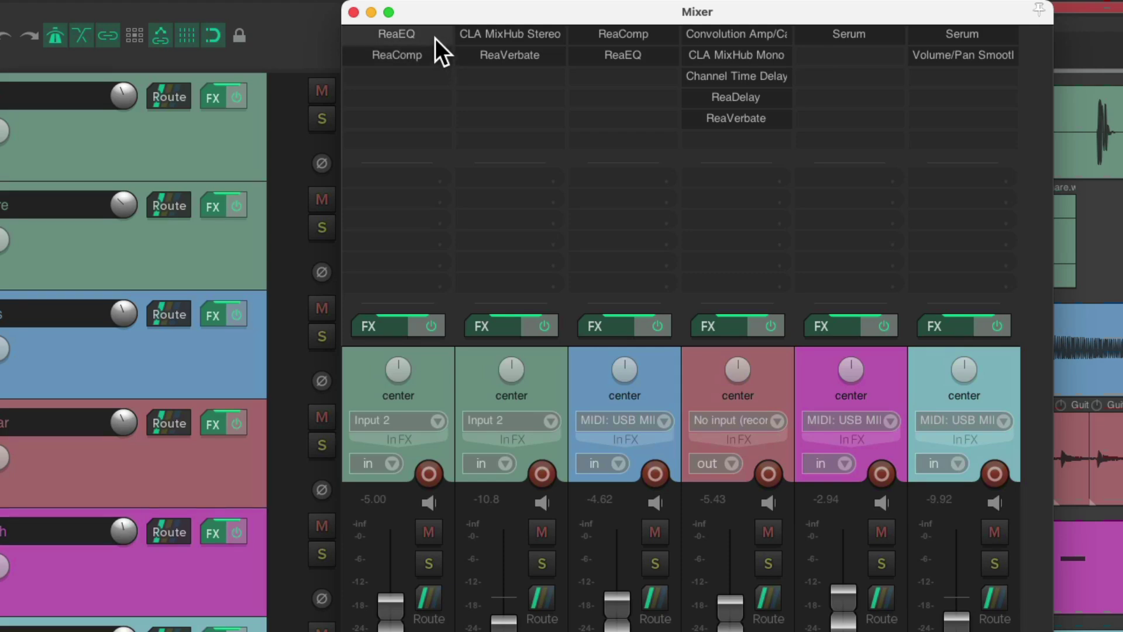
left_click(434, 38)
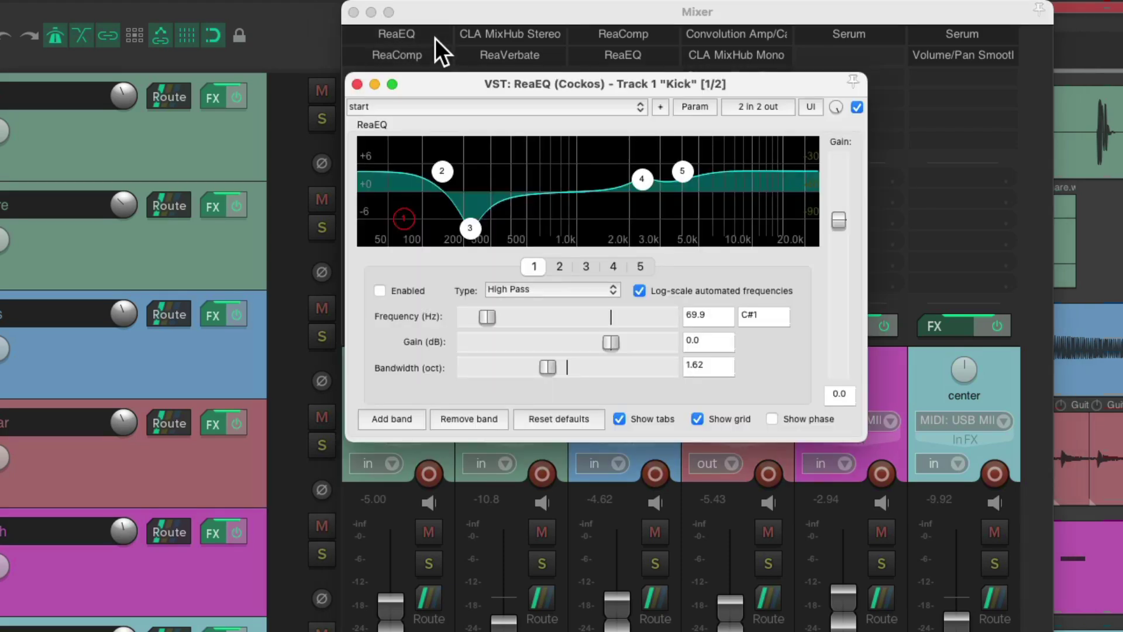
left_click(434, 38)
left_click(435, 55)
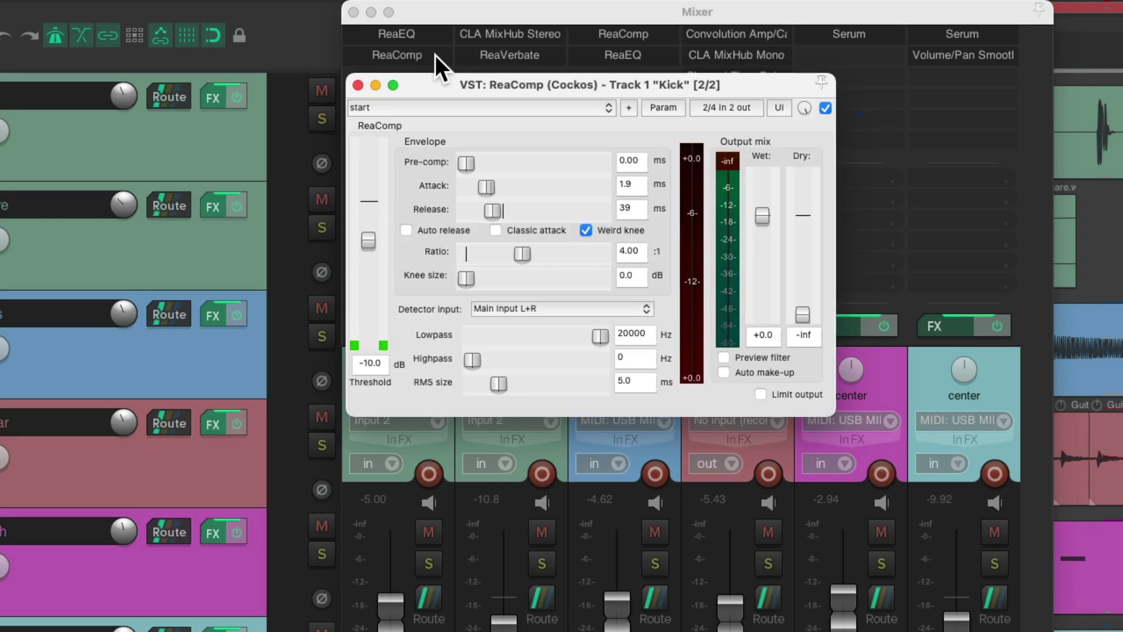
left_click(436, 55)
left_click(507, 31)
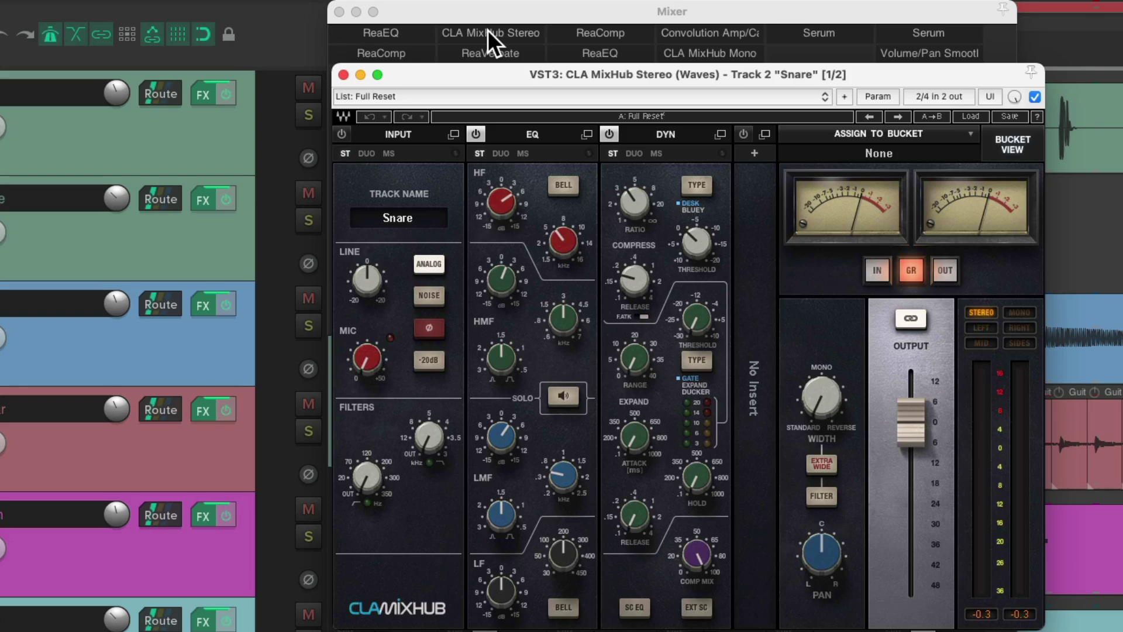
left_click(487, 31)
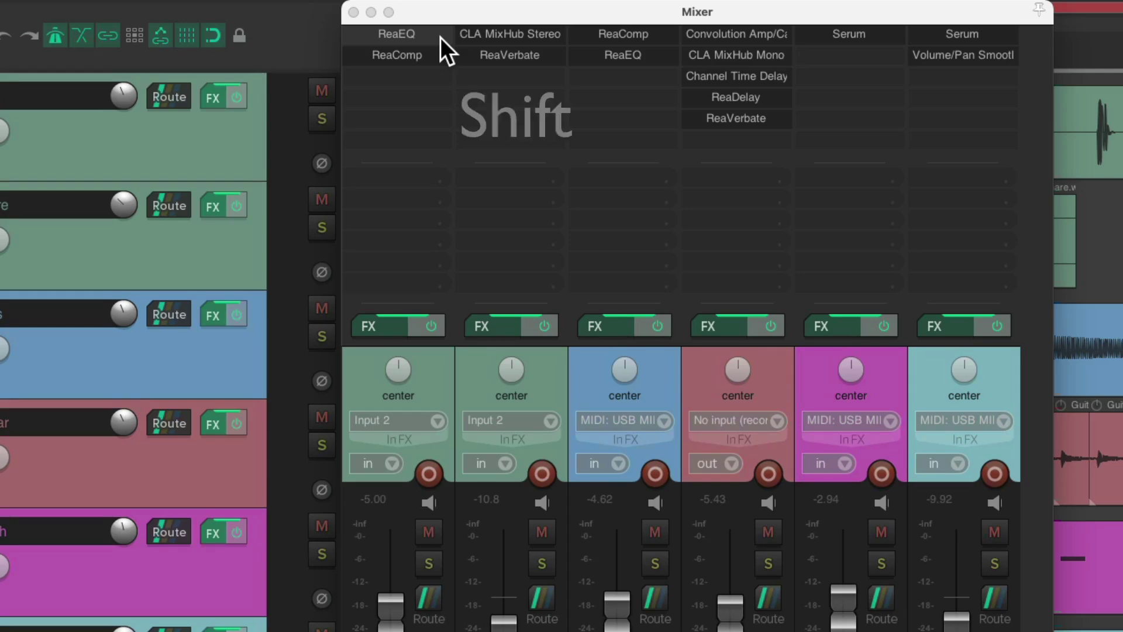
left_click(440, 38, "shift")
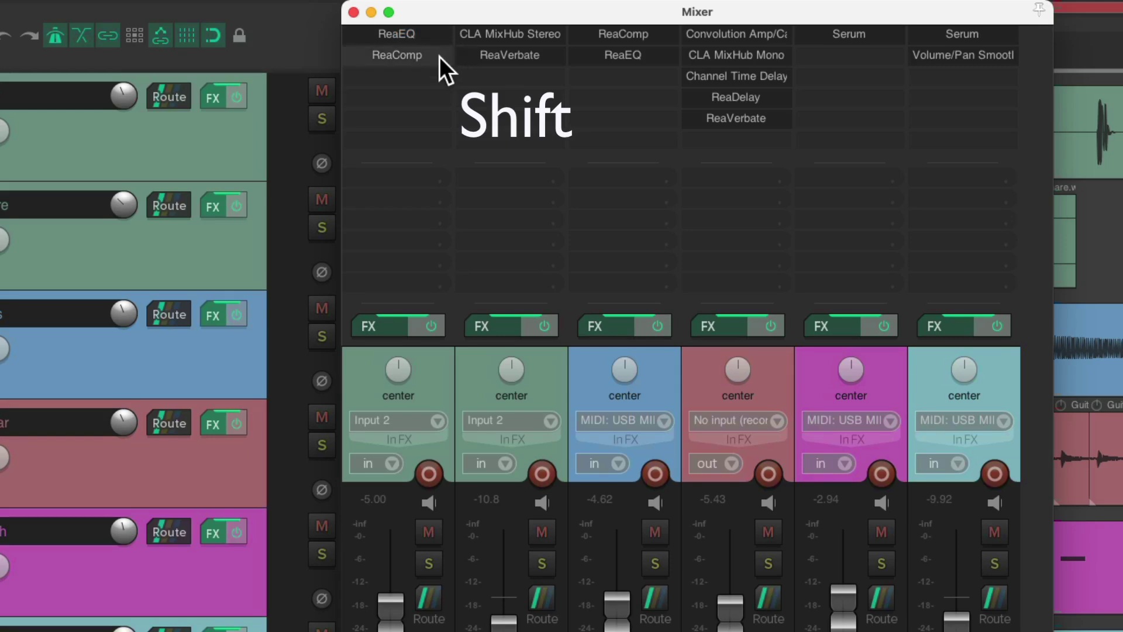
left_click(440, 57, "shift")
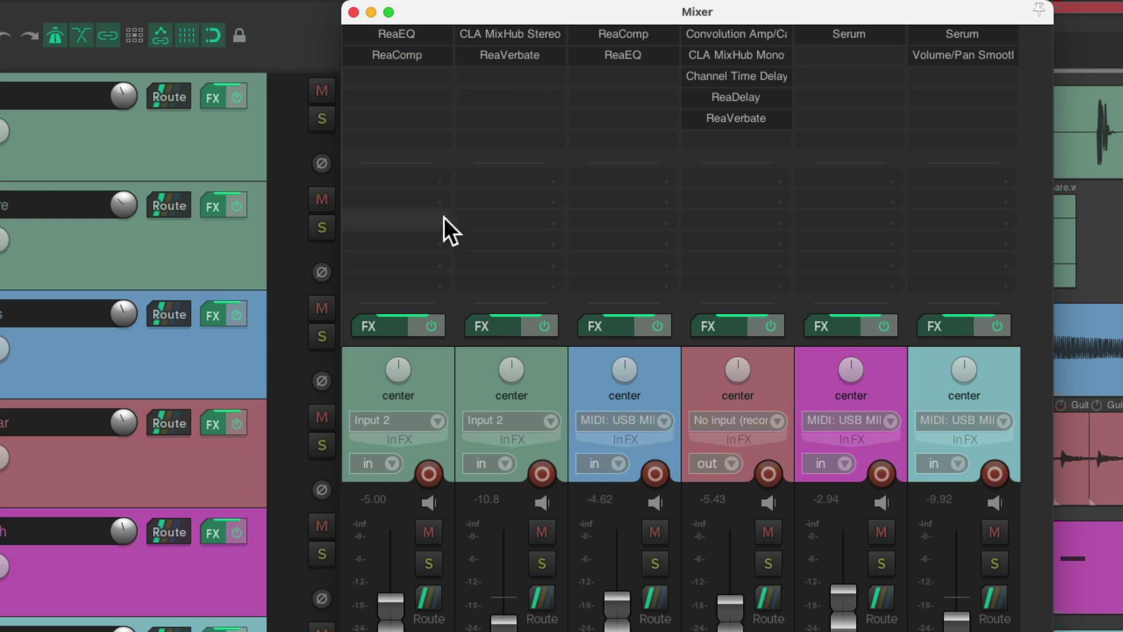
left_click(438, 323)
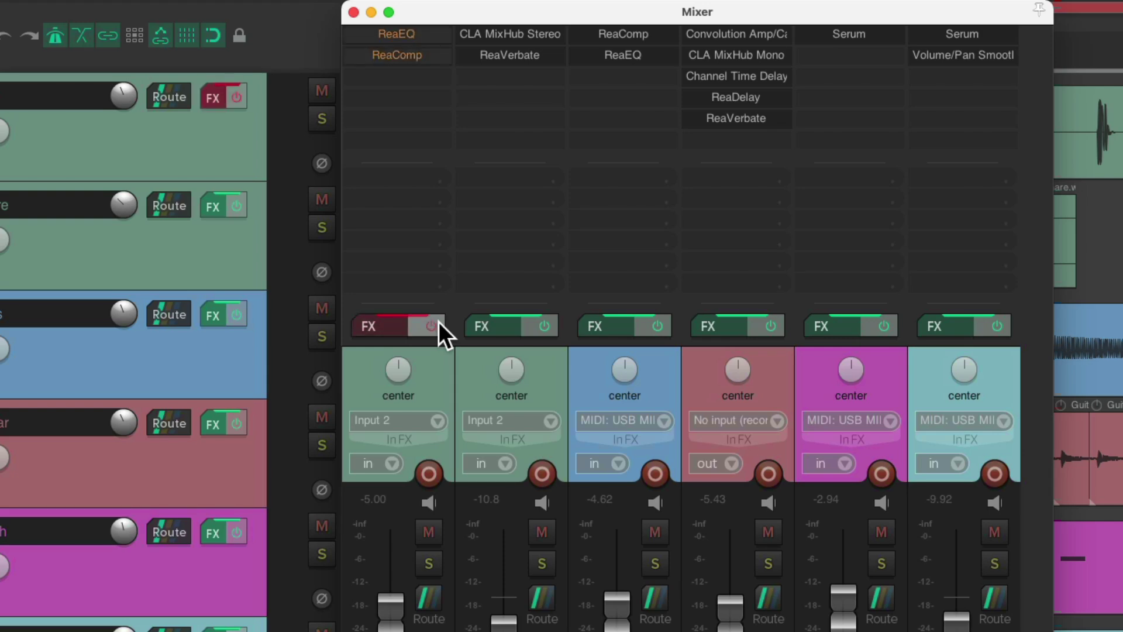
left_click(438, 324)
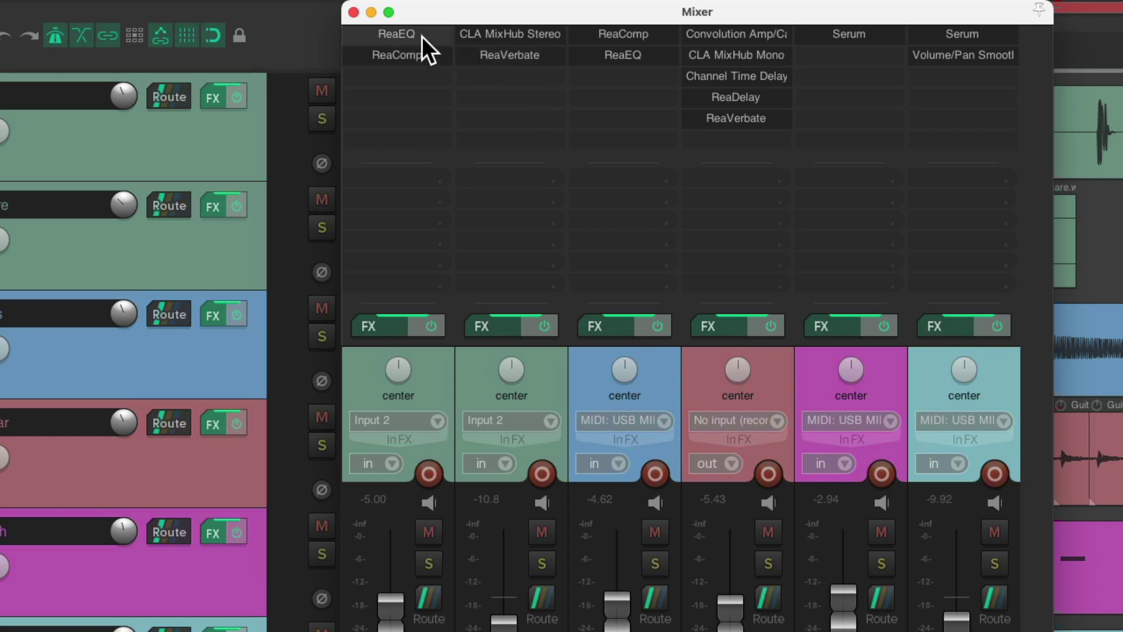
left_click_drag(421, 36, 550, 100)
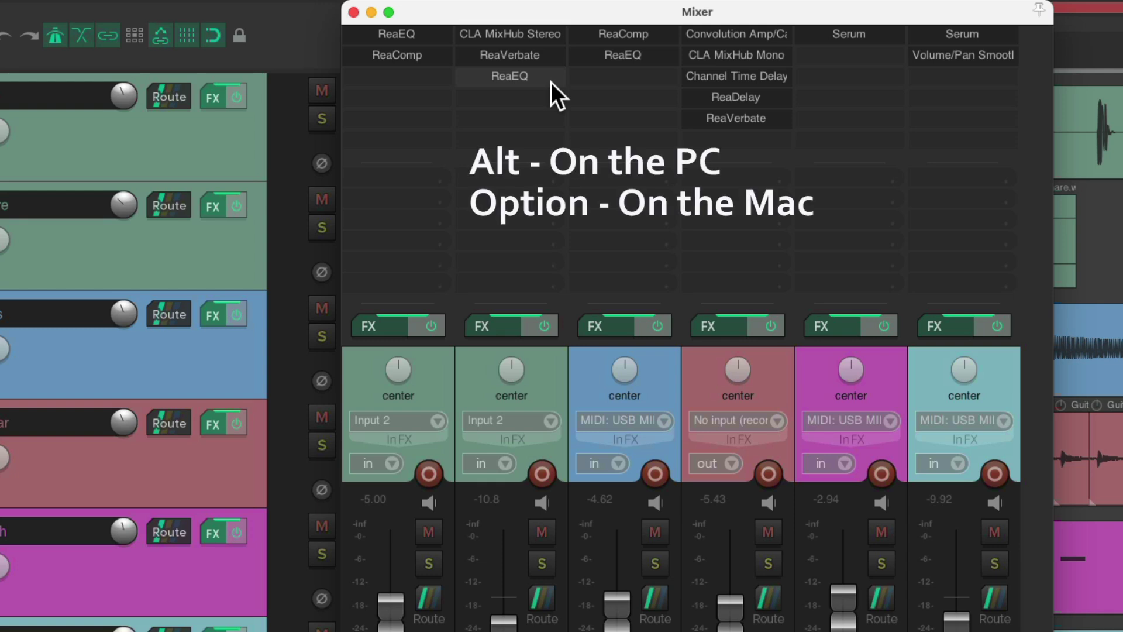
left_click(550, 84, "alt")
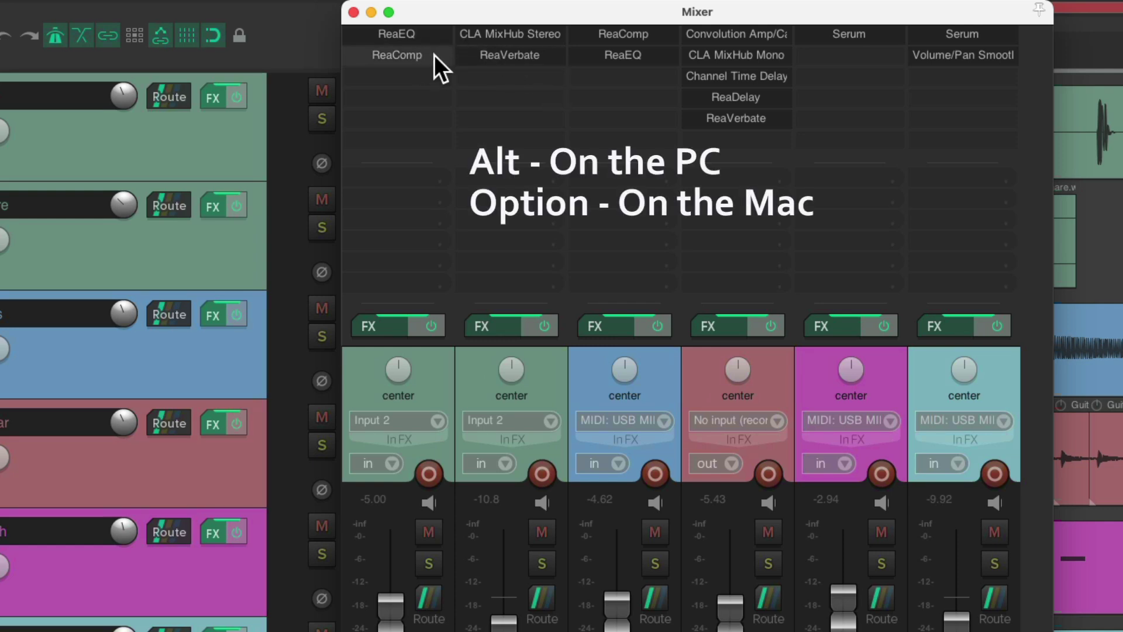
left_click_drag(433, 55, 530, 80)
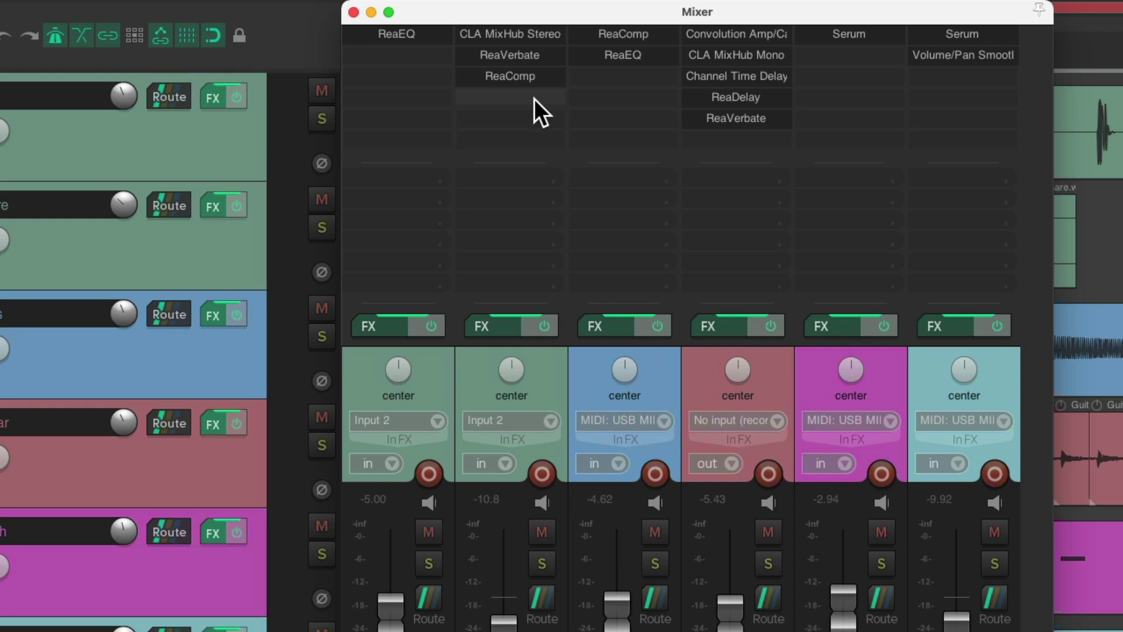
left_click_drag(548, 75, 437, 57)
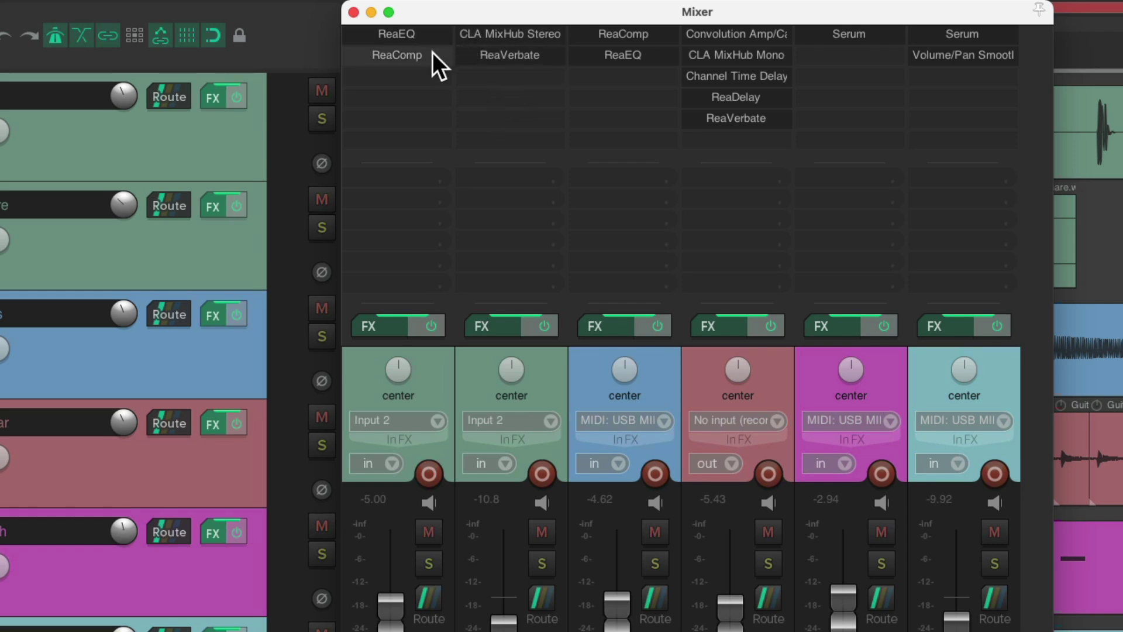
left_click_drag(432, 52, 550, 59)
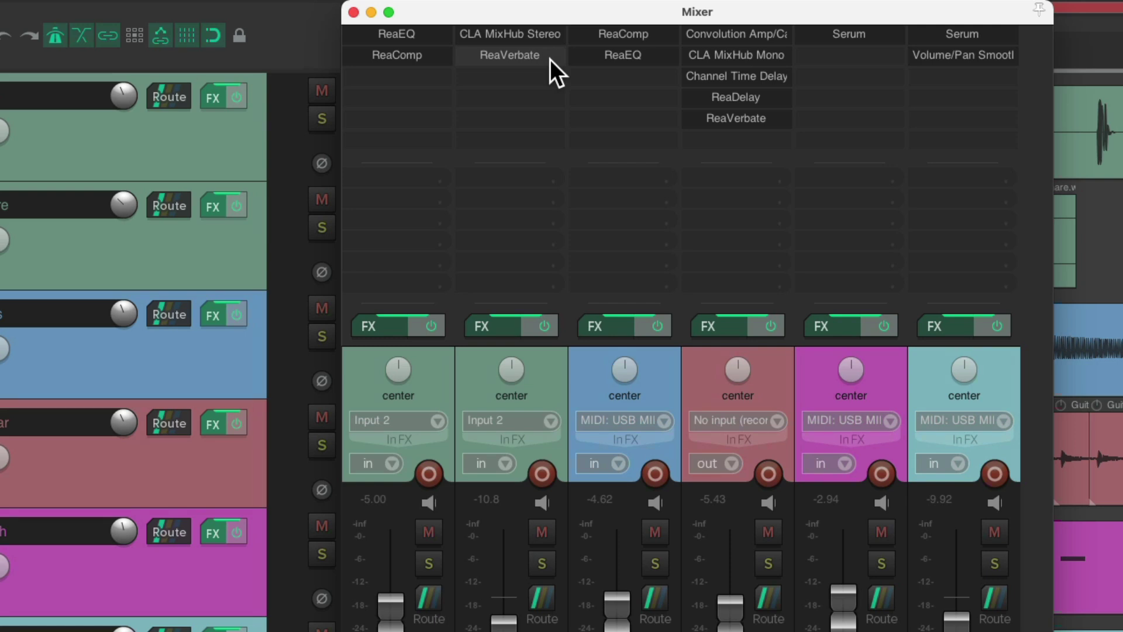
left_click(496, 331)
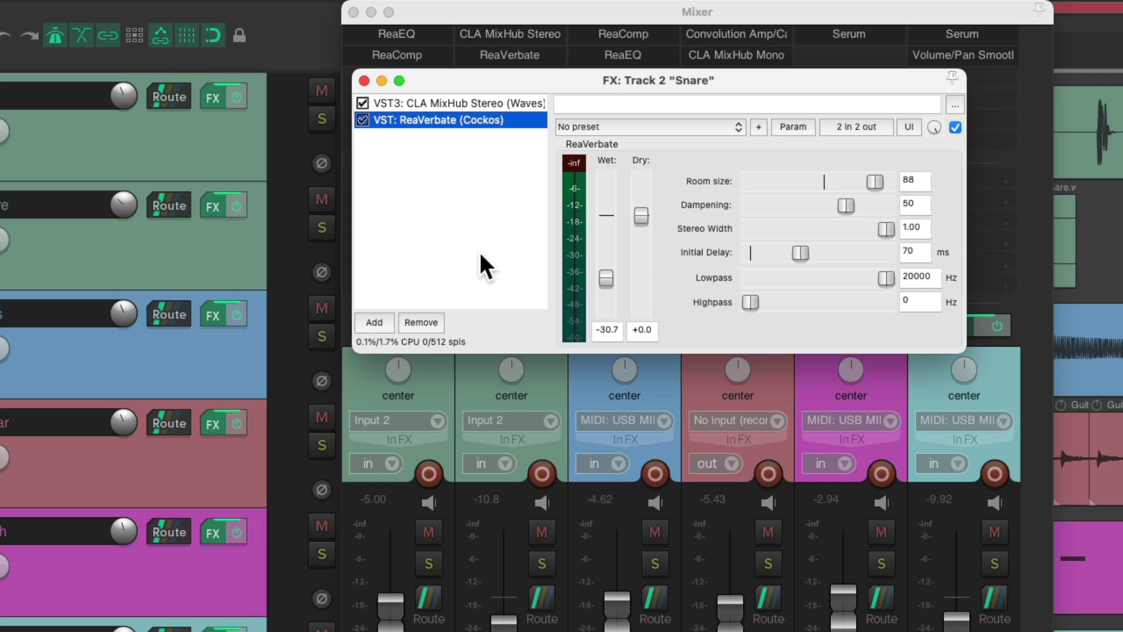
left_click(364, 81)
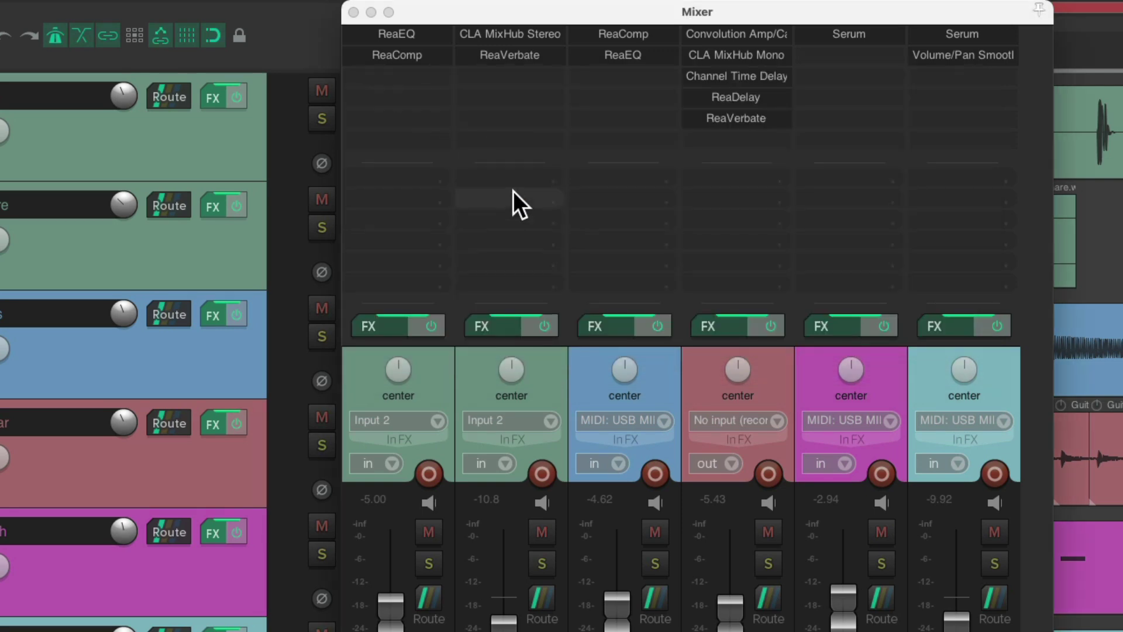
Step: Close the Mixer and enable 'Show FX inserts in TCP (when size permits)' in Options
key("super+m")
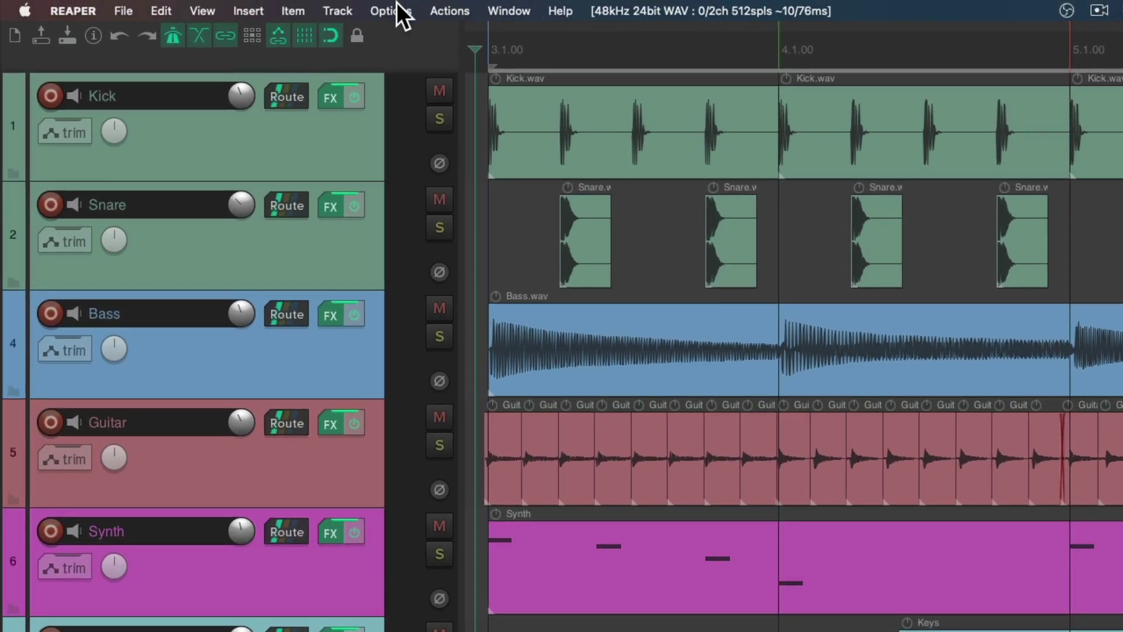
left_click(393, 10)
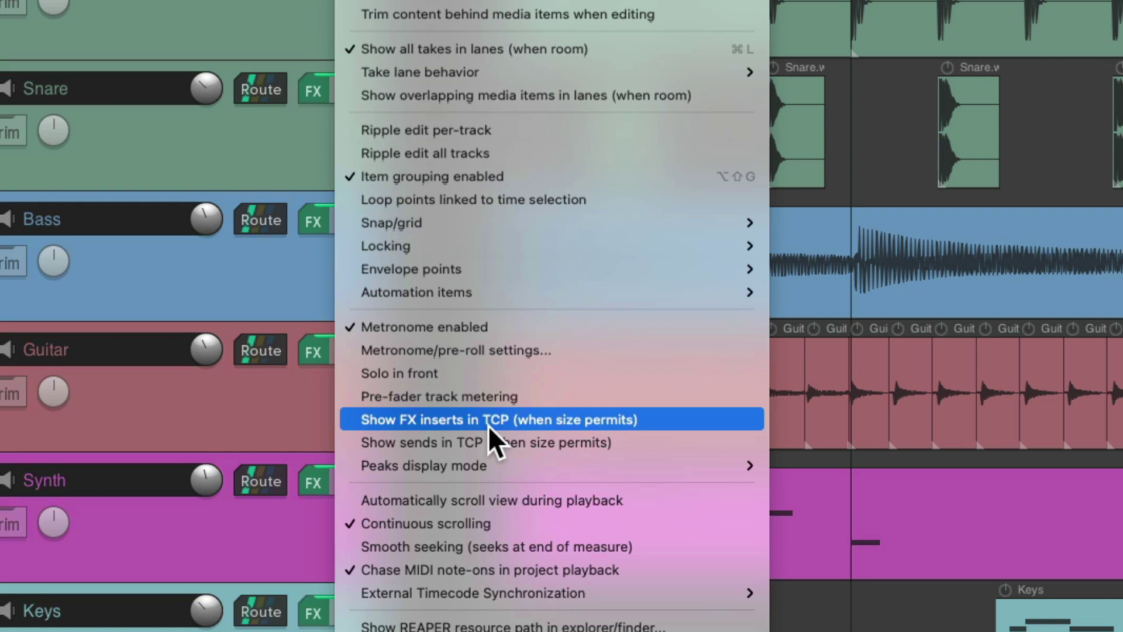
left_click(550, 425)
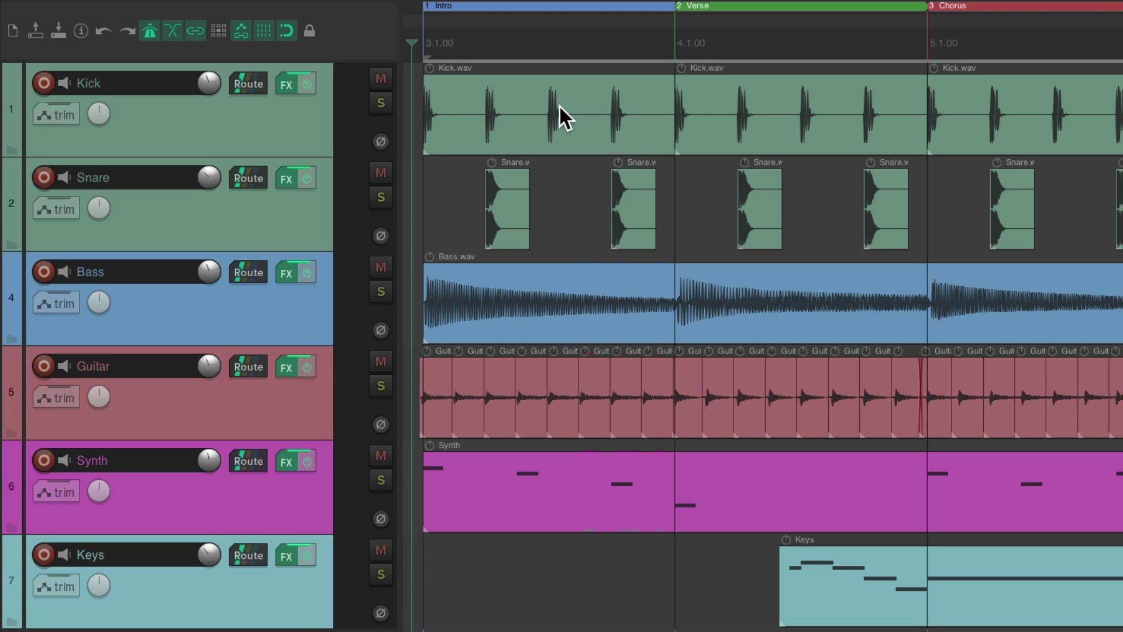
Step: Make the tracks taller, then check and close Kick's ReaEQ, ReaComp and FX chain windows
key("Page_Up")
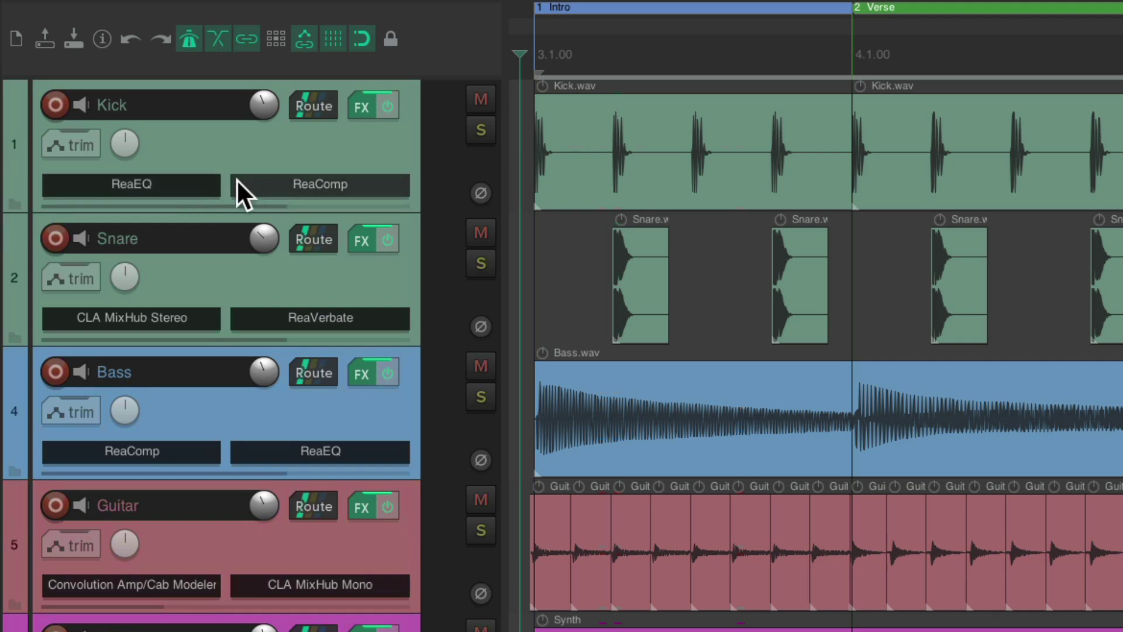
left_click(181, 182)
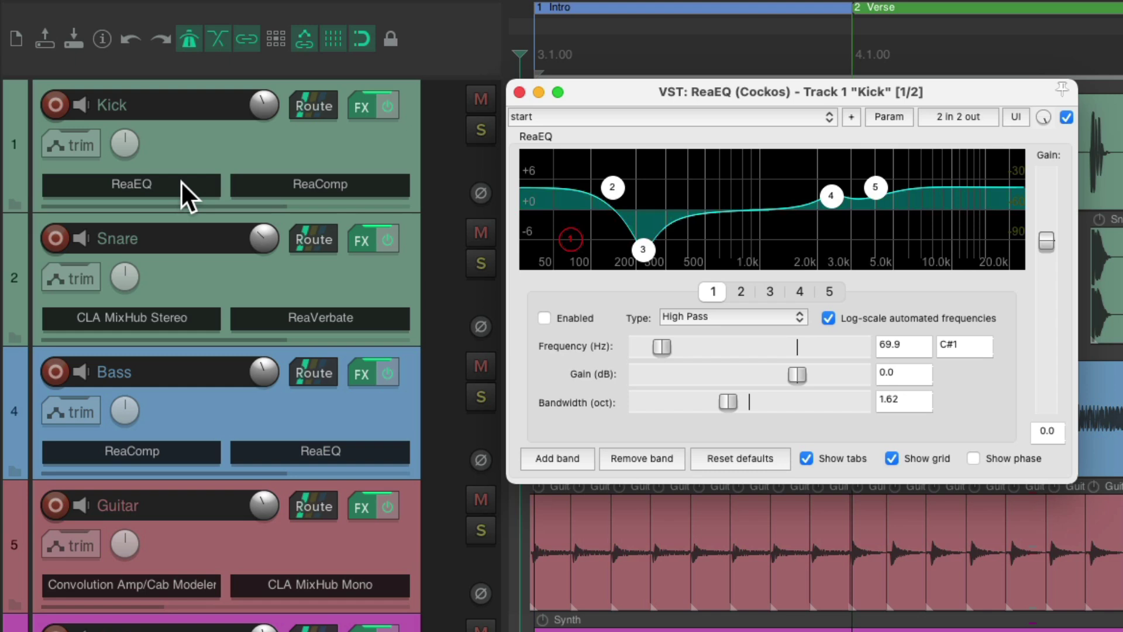
left_click(181, 182)
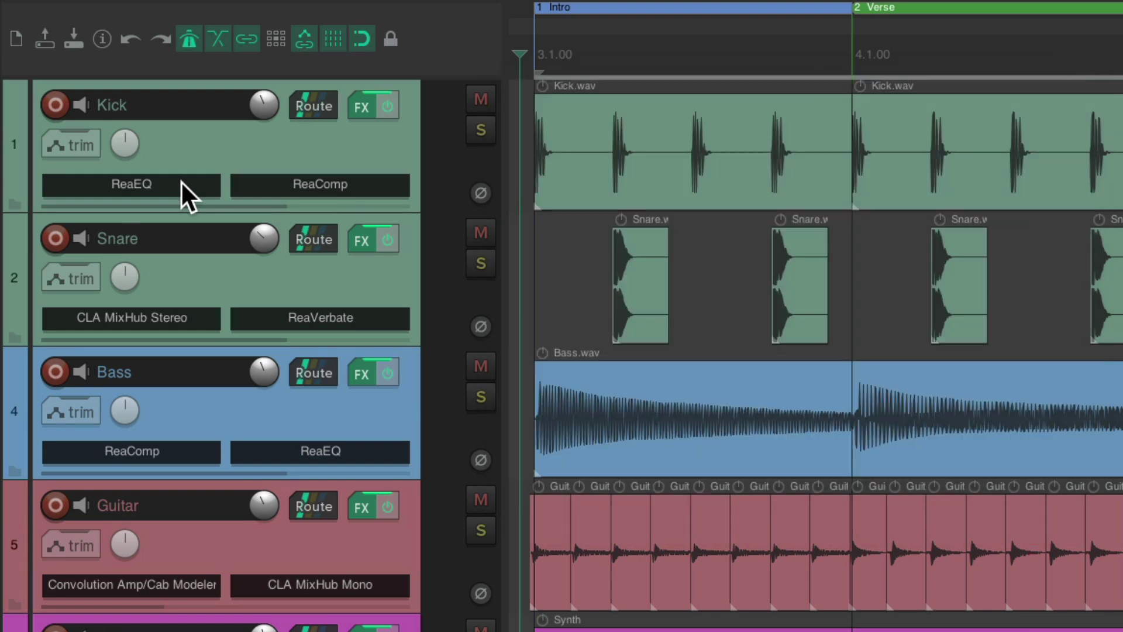
left_click(396, 182)
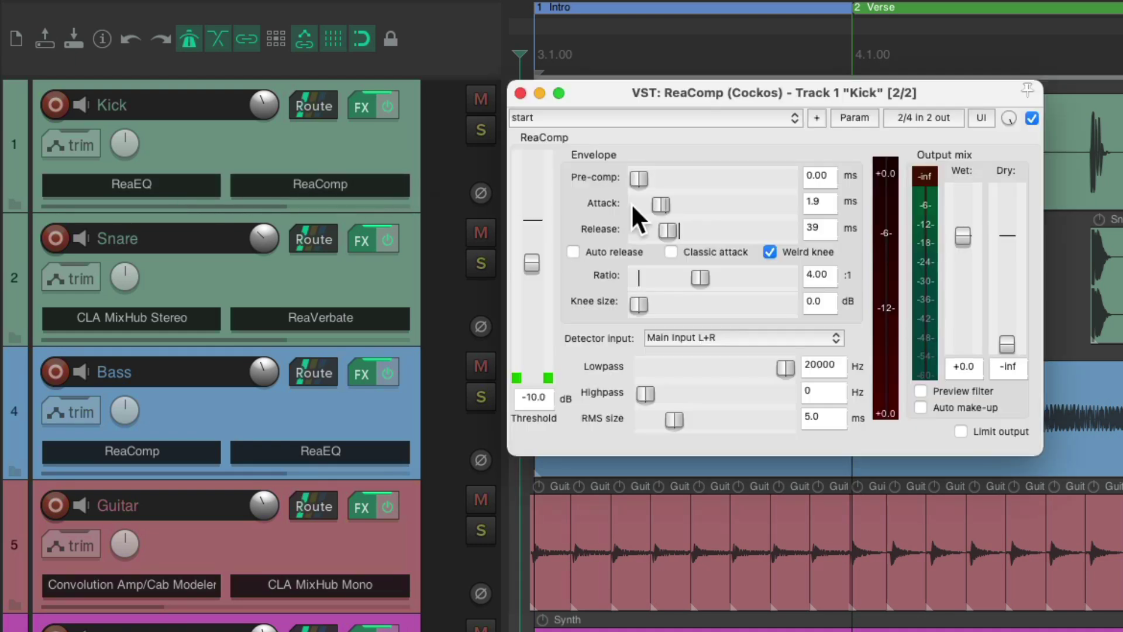
left_click(379, 192)
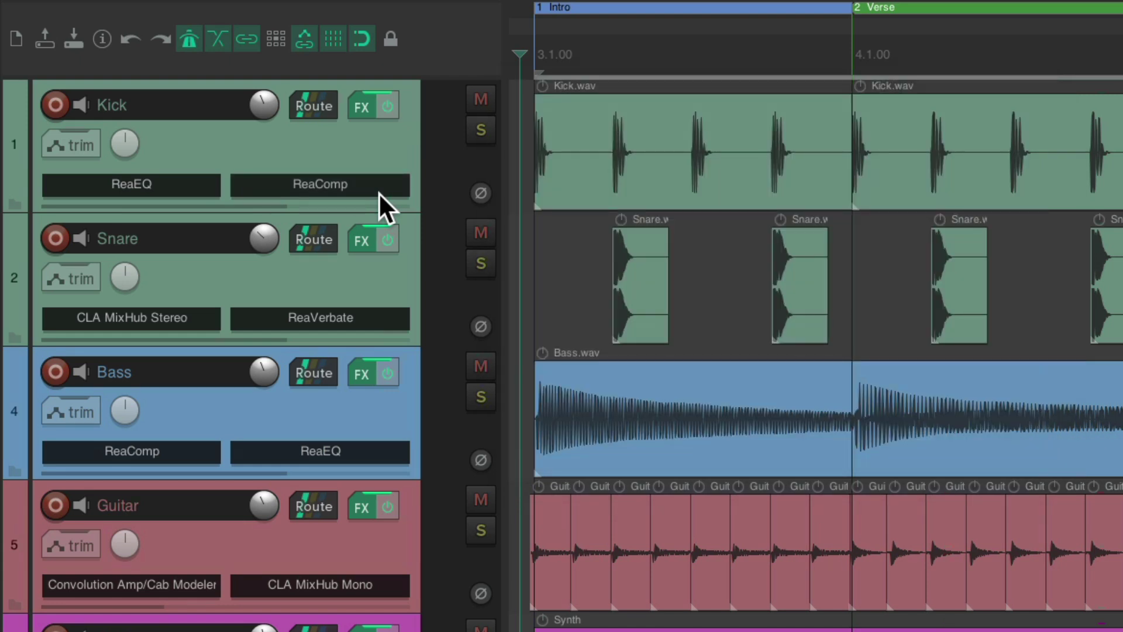
left_click(367, 101)
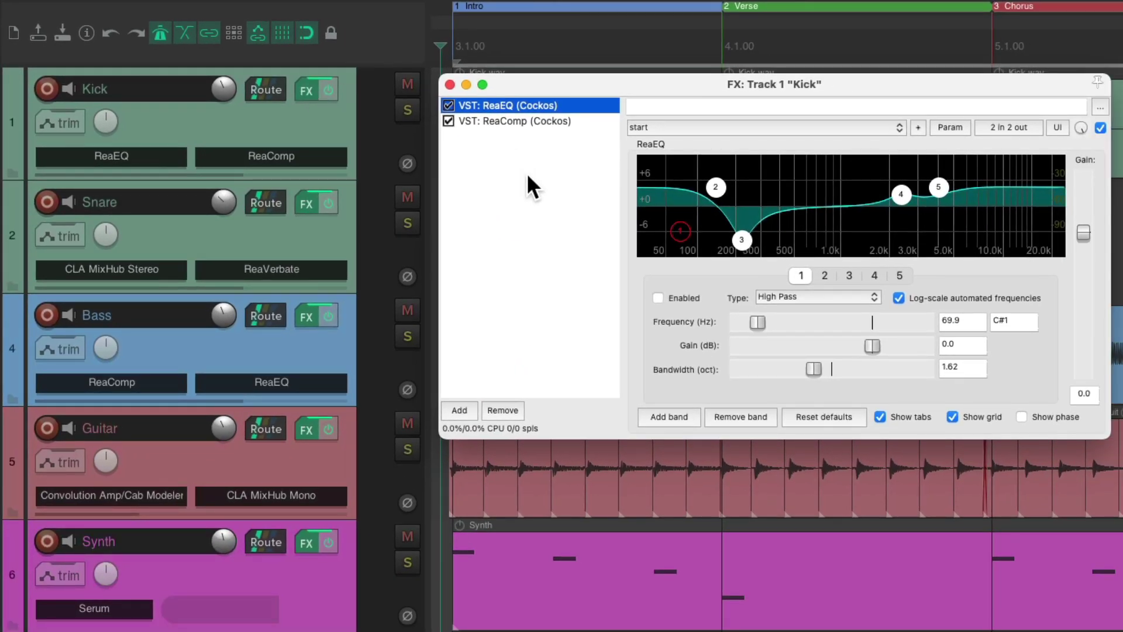
left_click(333, 84)
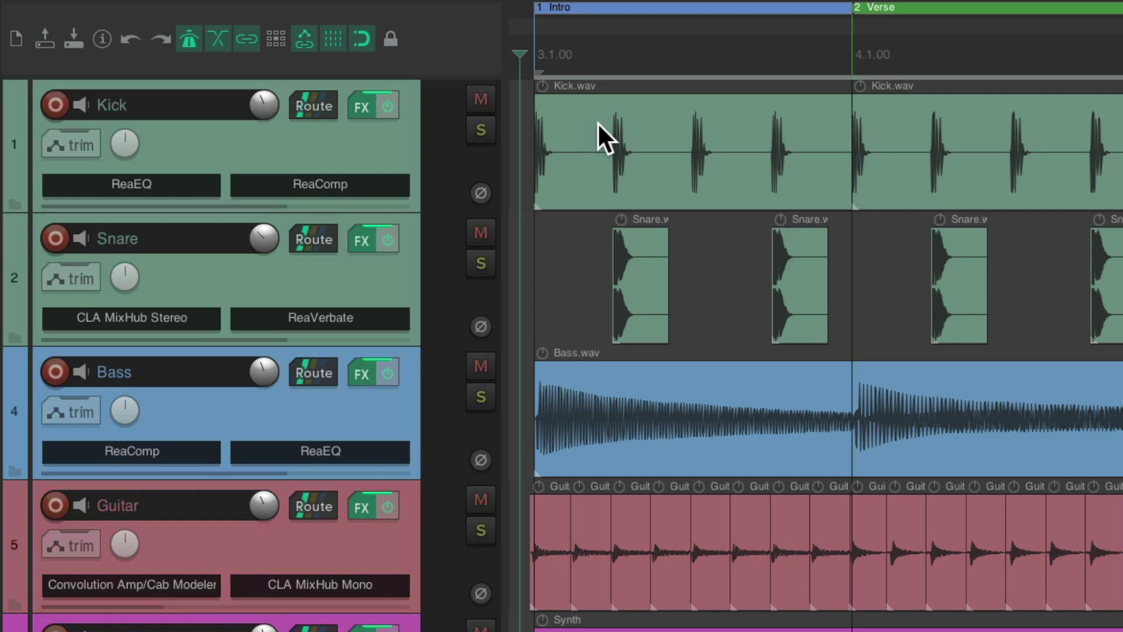
Step: Enlarge the tracks, copy ReaEQ onto Snare and undo it, then move Kick's ReaEQ below ReaComp
key("Page_Up")
key("Page_Up")
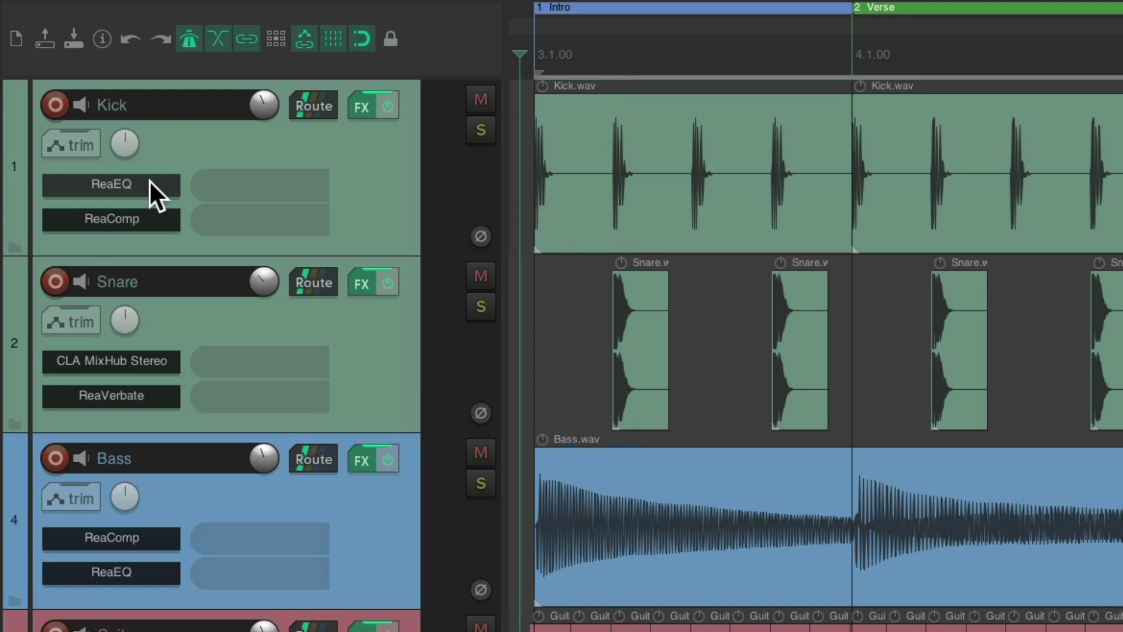
left_click_drag(149, 180, 292, 356)
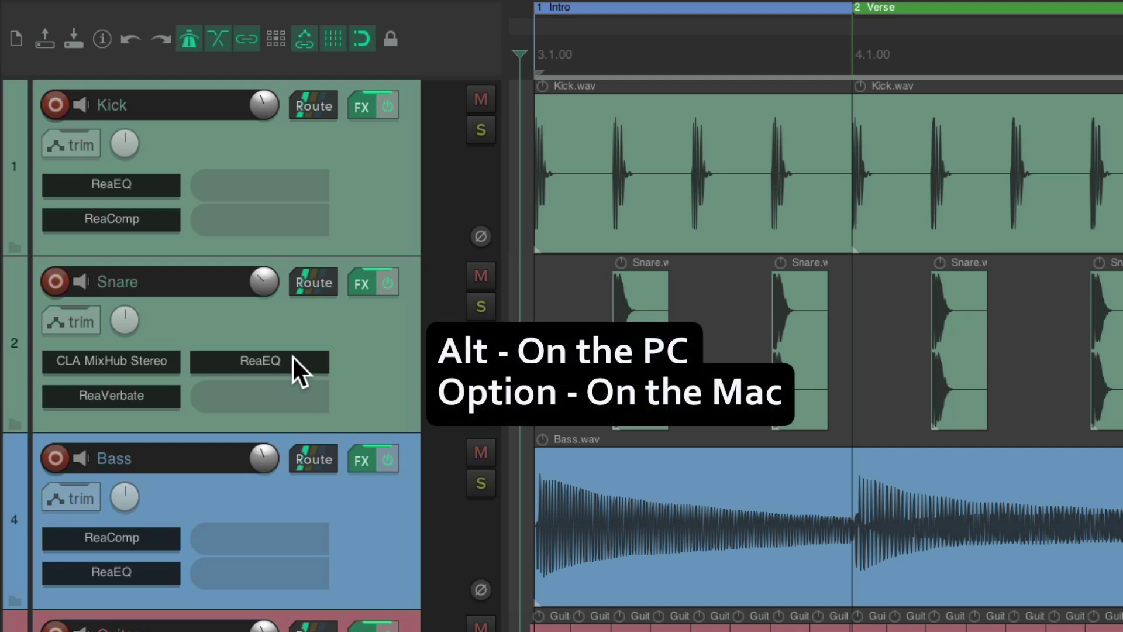
left_click(292, 355, "alt")
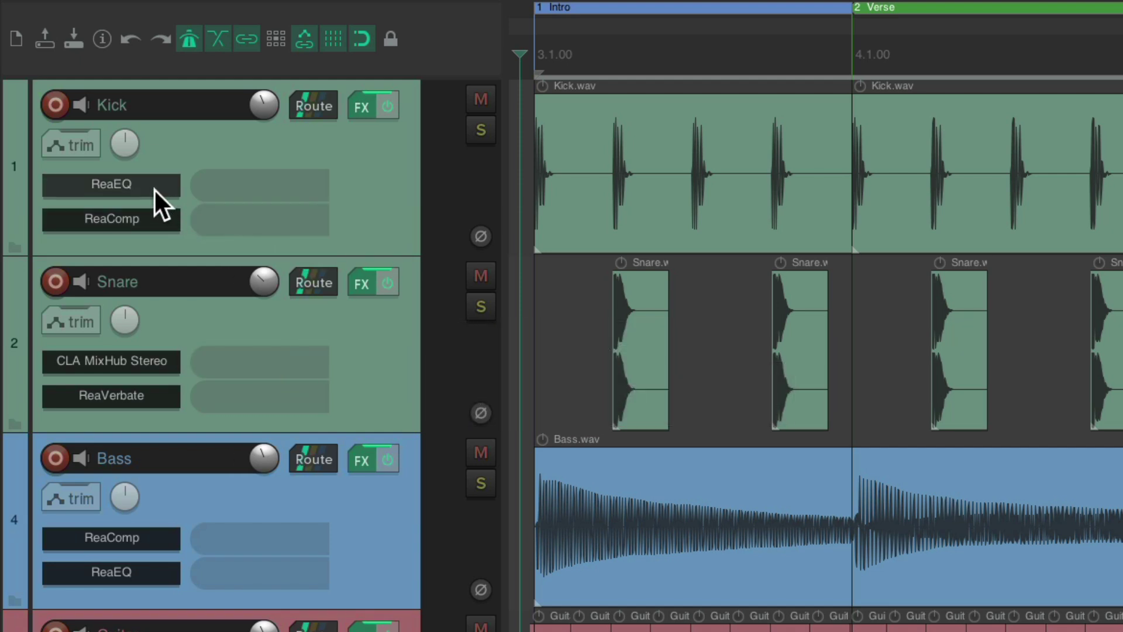
left_click_drag(153, 189, 184, 220)
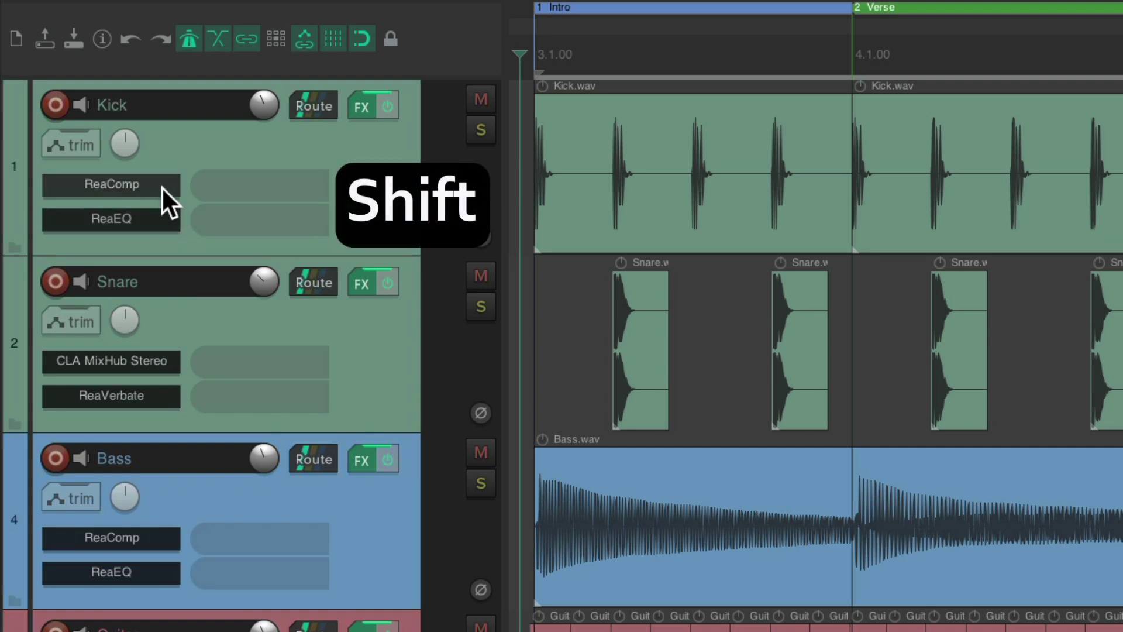
Step: Toggle bypass on Kick's ReaComp, ReaEQ and whole FX chain, leaving every effect active
left_click(162, 186, "shift")
left_click(163, 220, "shift")
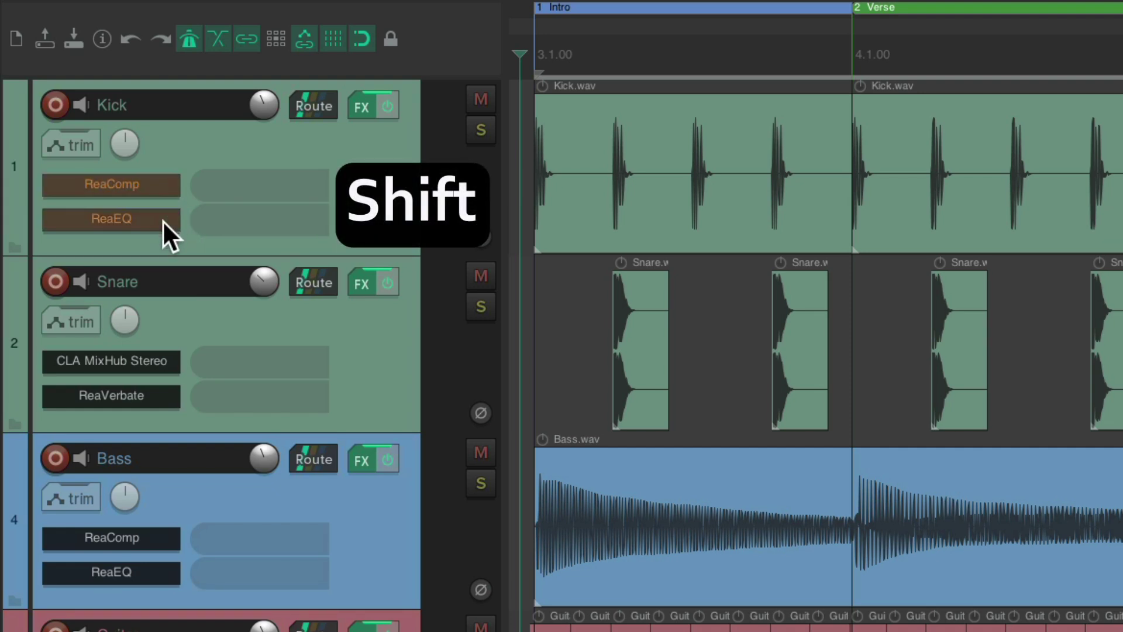
left_click(162, 220, "shift")
left_click(160, 184, "shift")
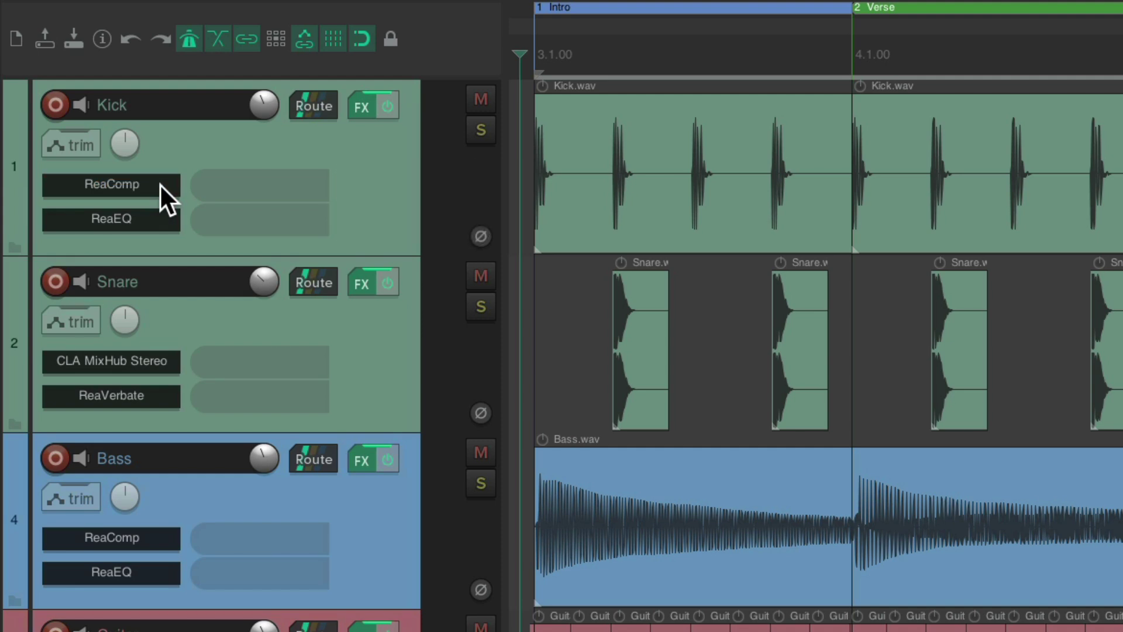
left_click(386, 108)
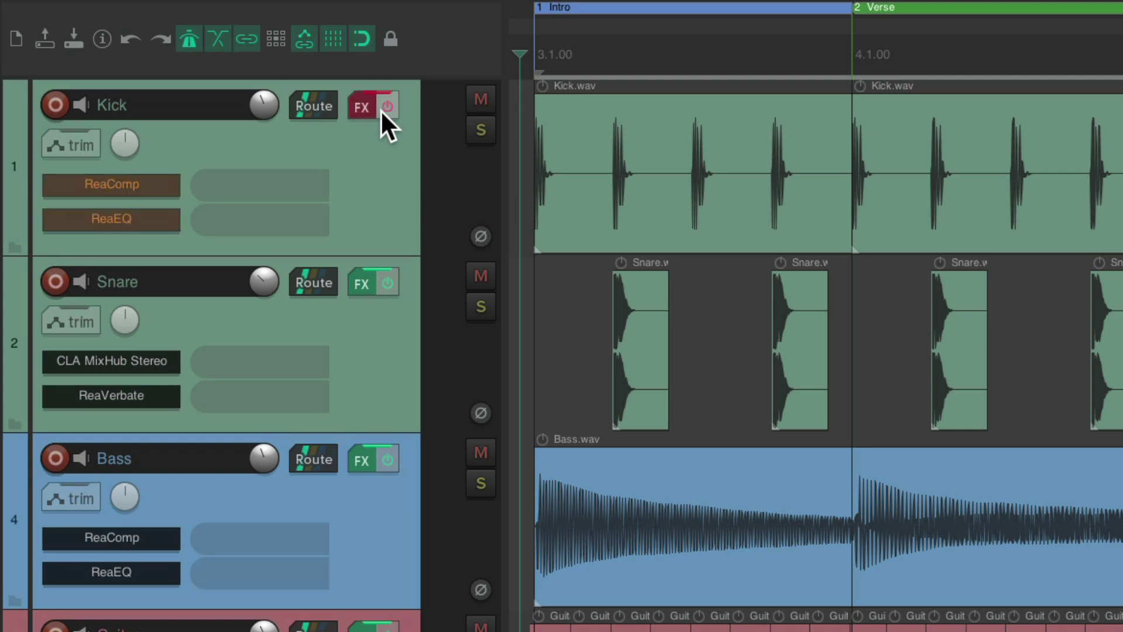
left_click(382, 110)
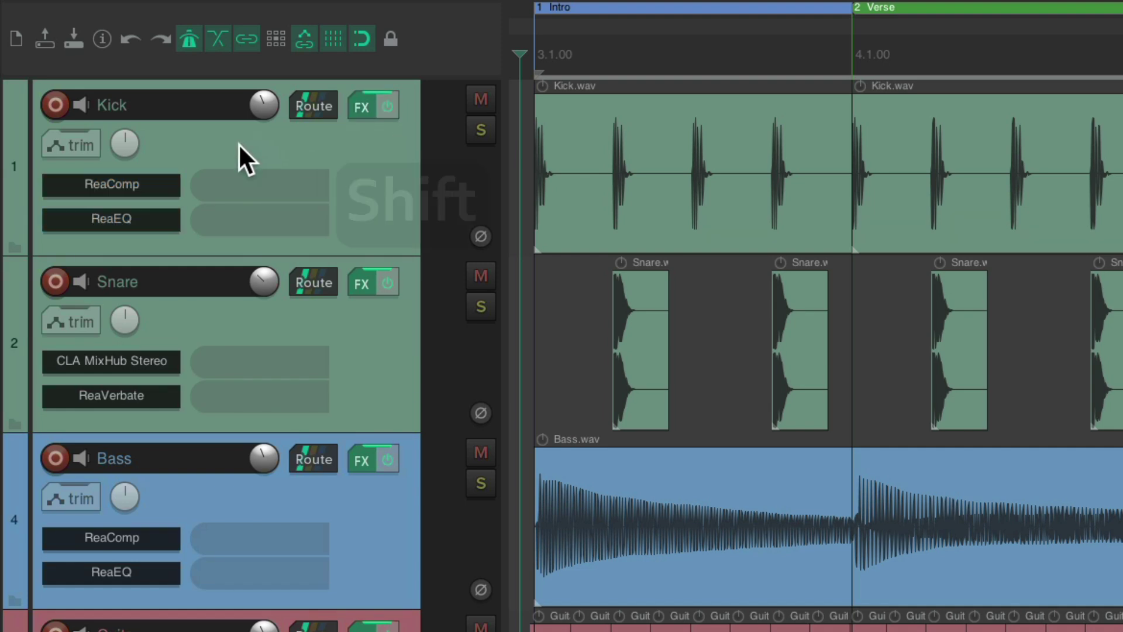
left_click(166, 183, "shift")
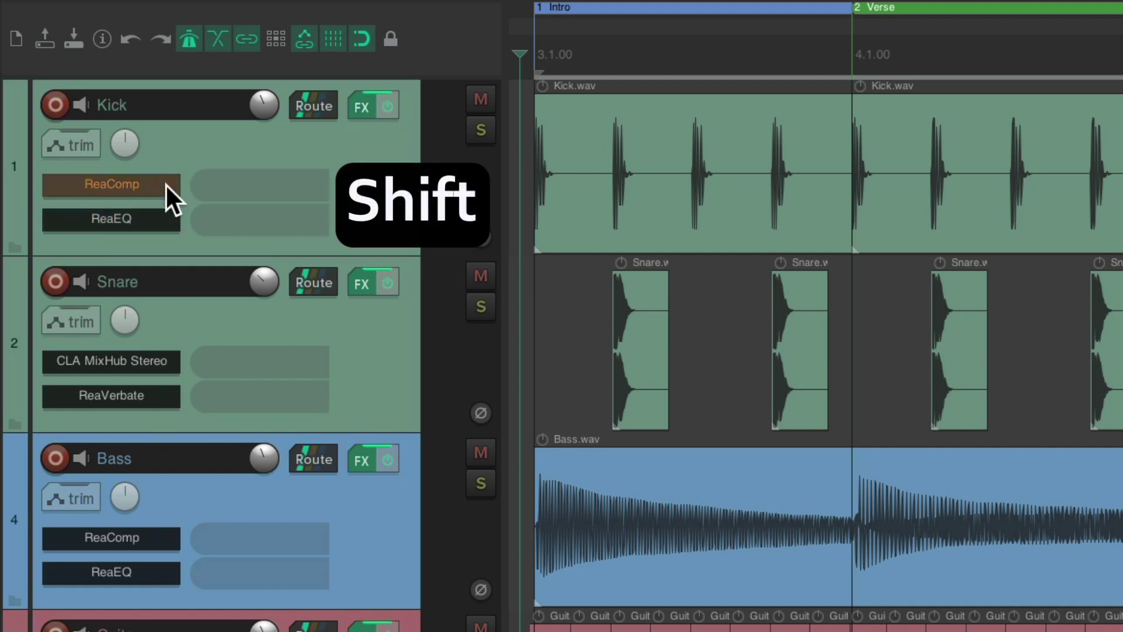
left_click(165, 183, "shift")
left_click(157, 218, "shift")
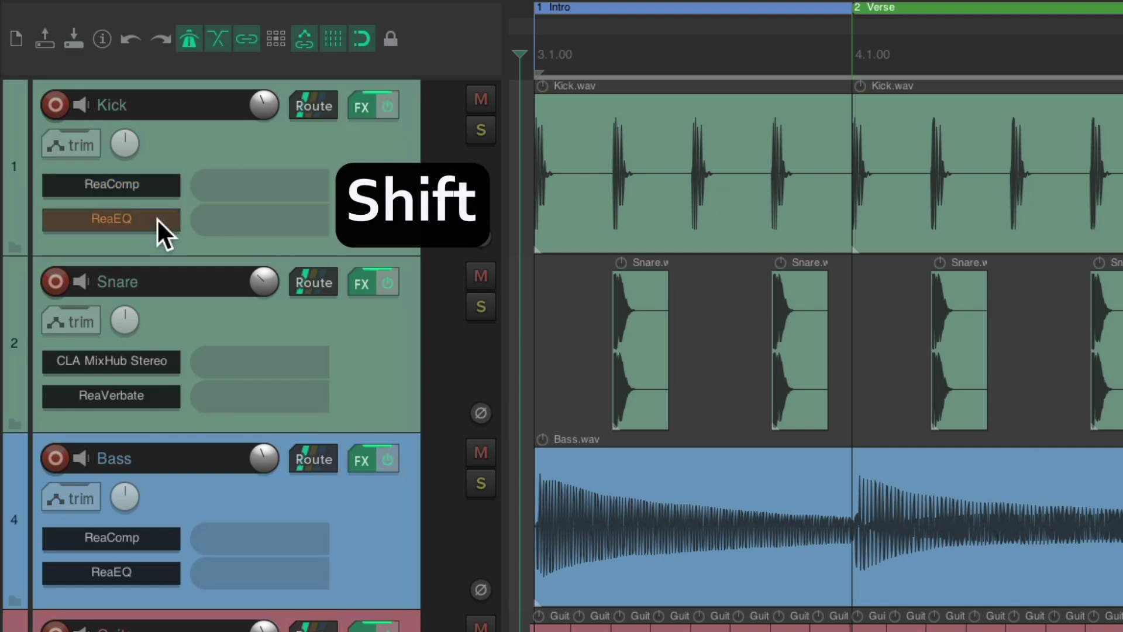
left_click(157, 218, "shift")
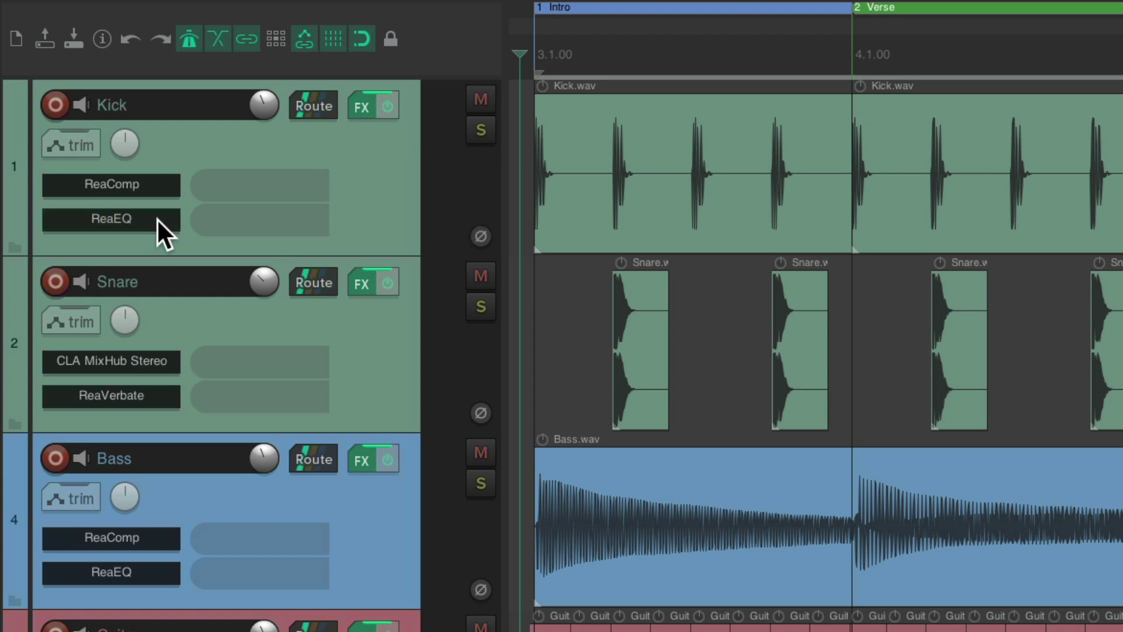
mouse_move(157, 219)
left_mouse_down()
mouse_move(155, 177)
mouse_move(159, 197)
left_mouse_up()
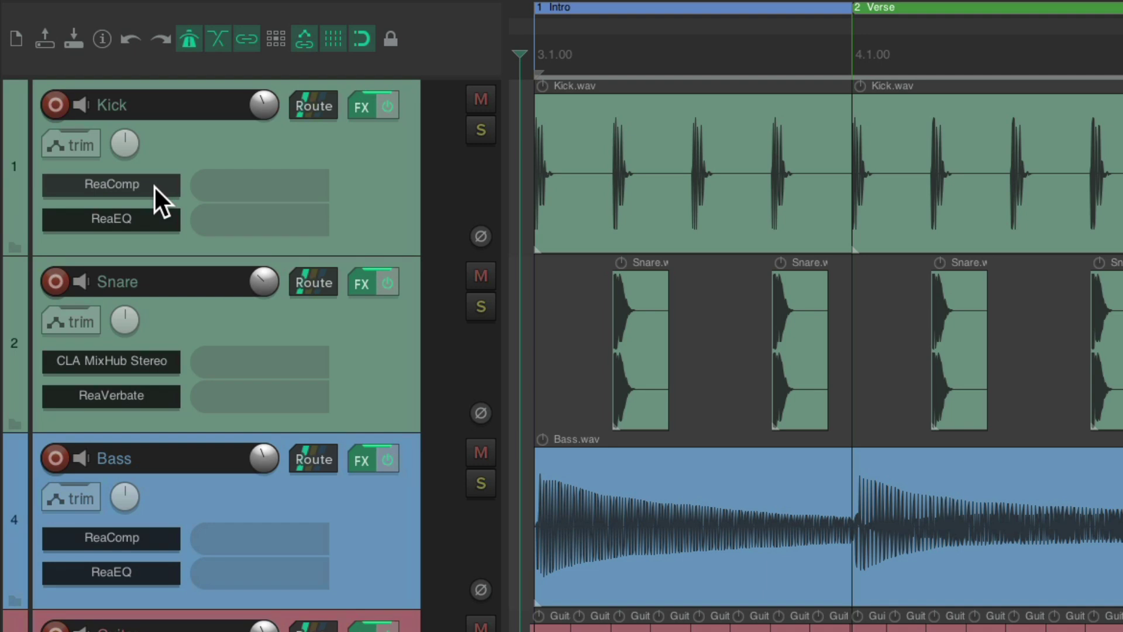
Step: Add Kick's ReaComp Threshold as a control in the track panel
left_click(154, 185)
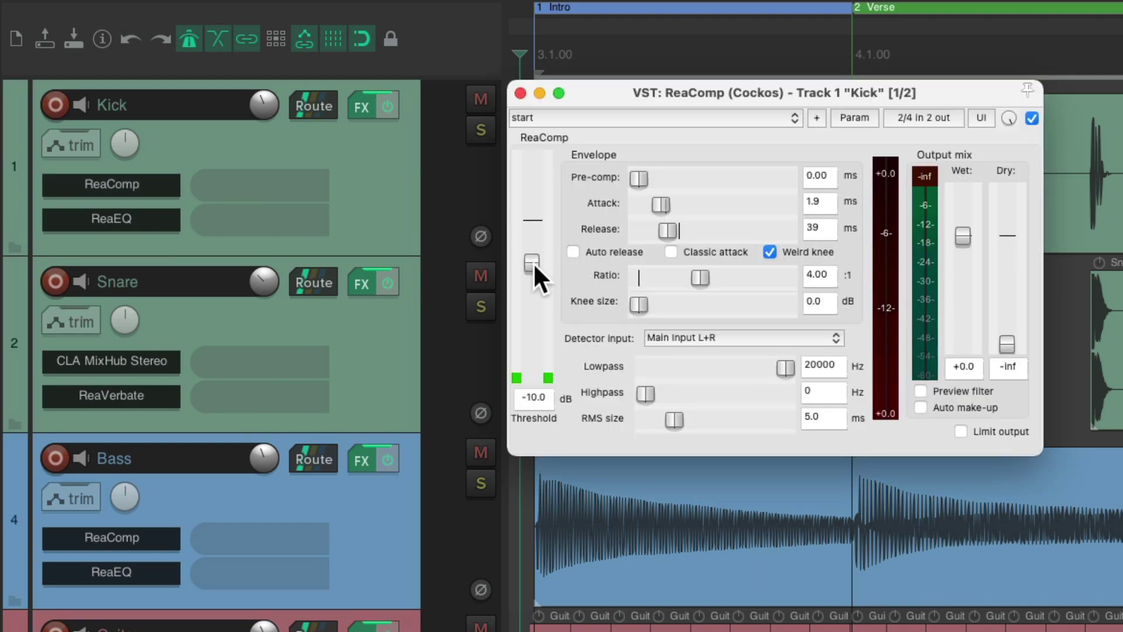
scroll(534, 266, "down", 1)
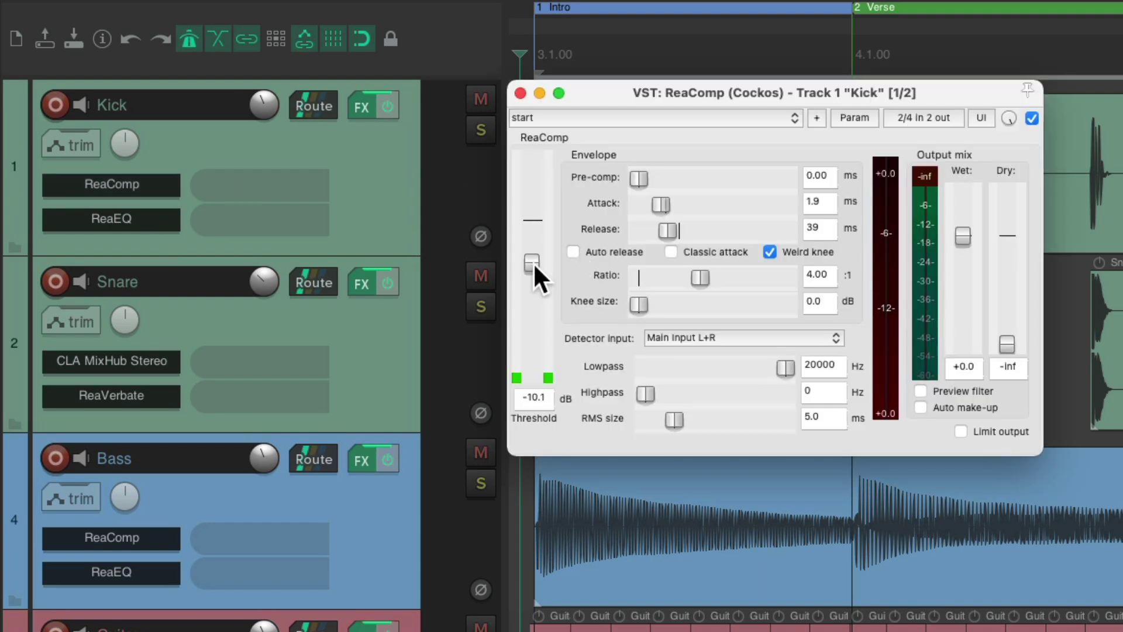
left_click(866, 113)
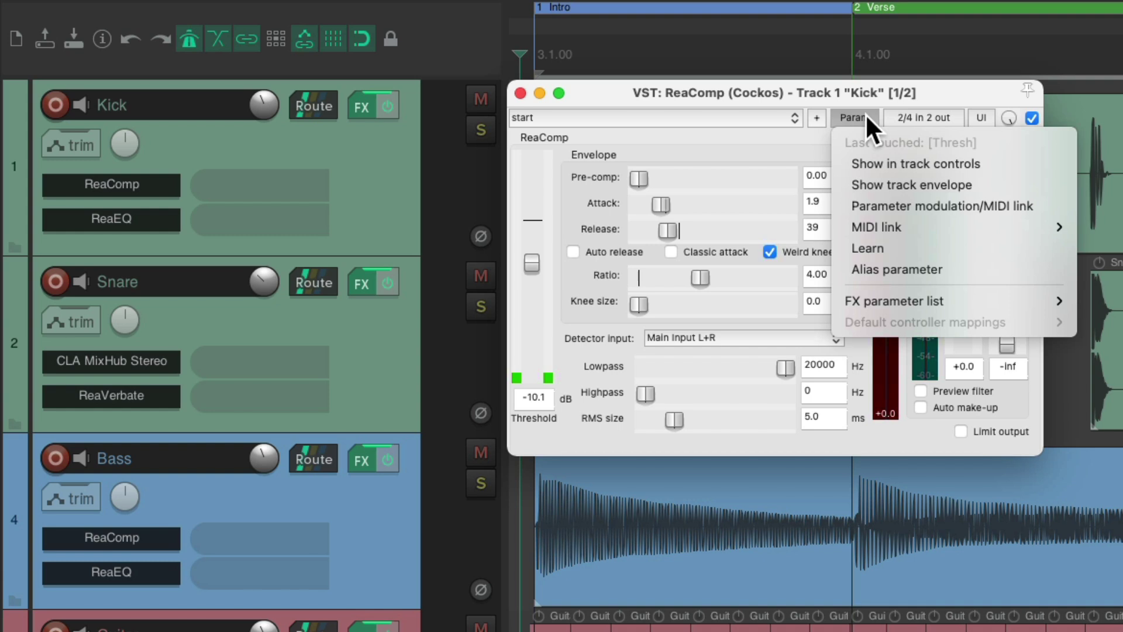
left_click(846, 169)
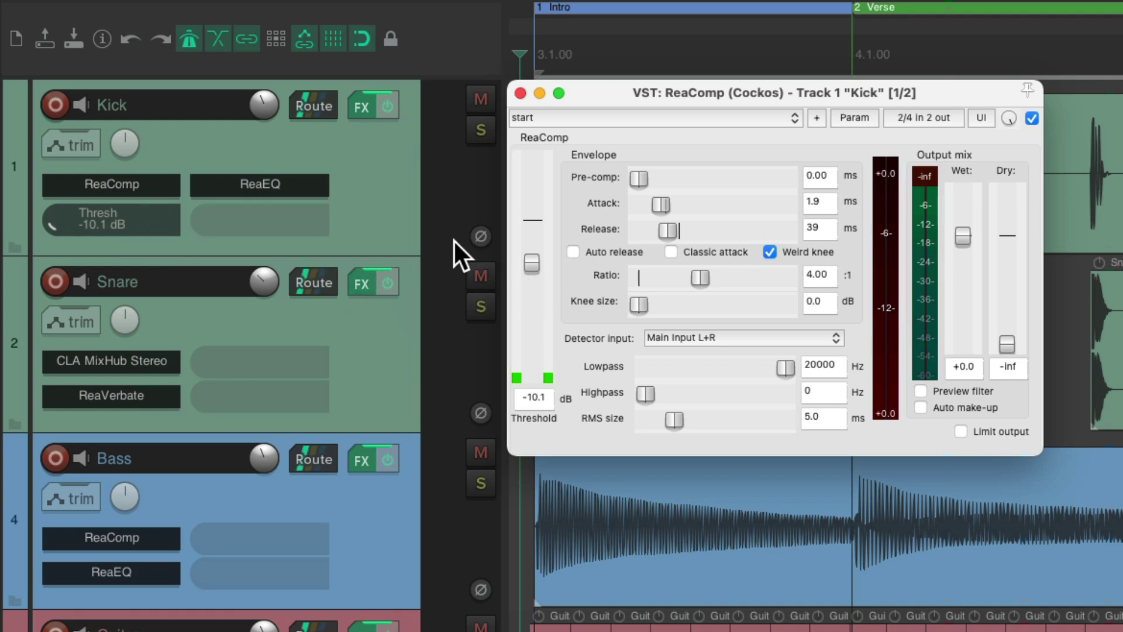
Step: Lower the ReaComp threshold to about -11.3 dB using the plugin window and panel knob
left_click_drag(62, 214, 62, 201)
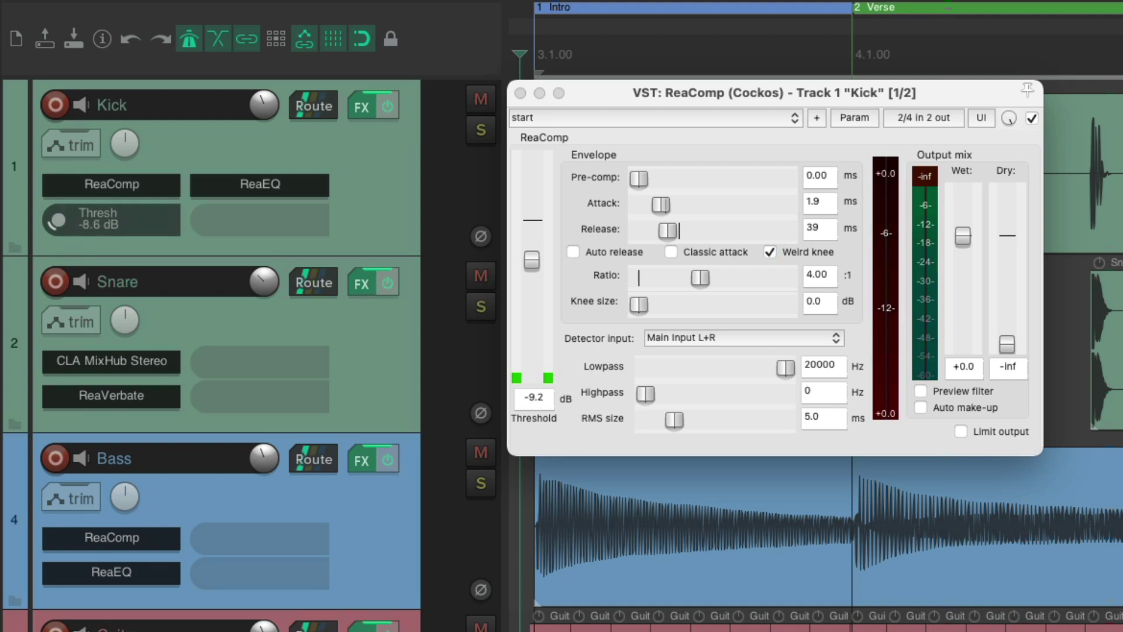
left_click_drag(533, 260, 531, 269)
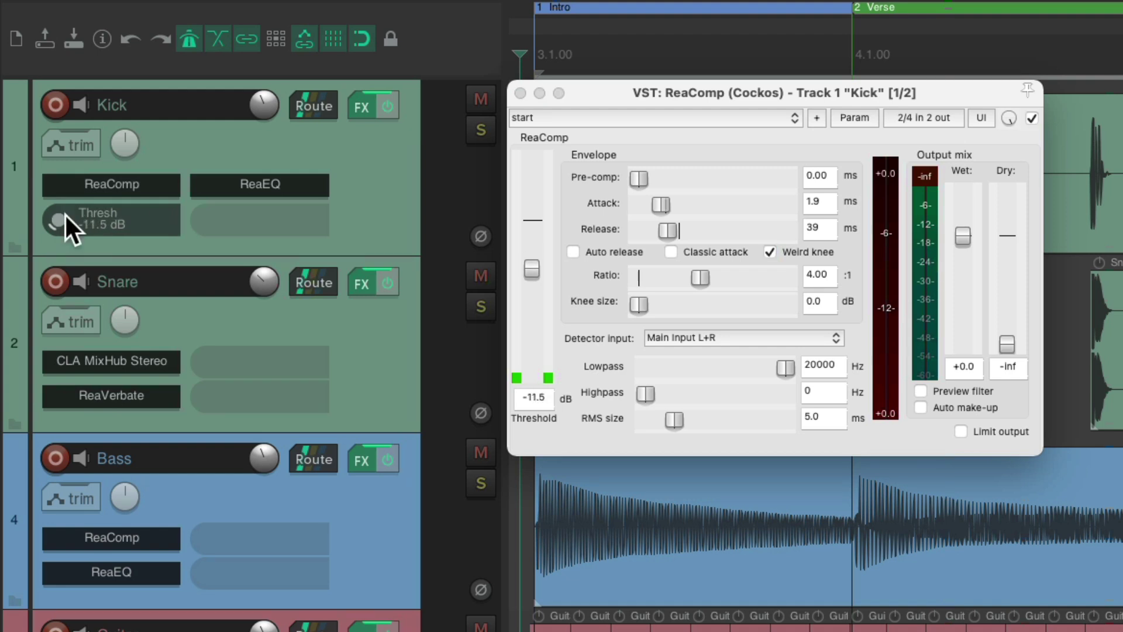
left_click(153, 185)
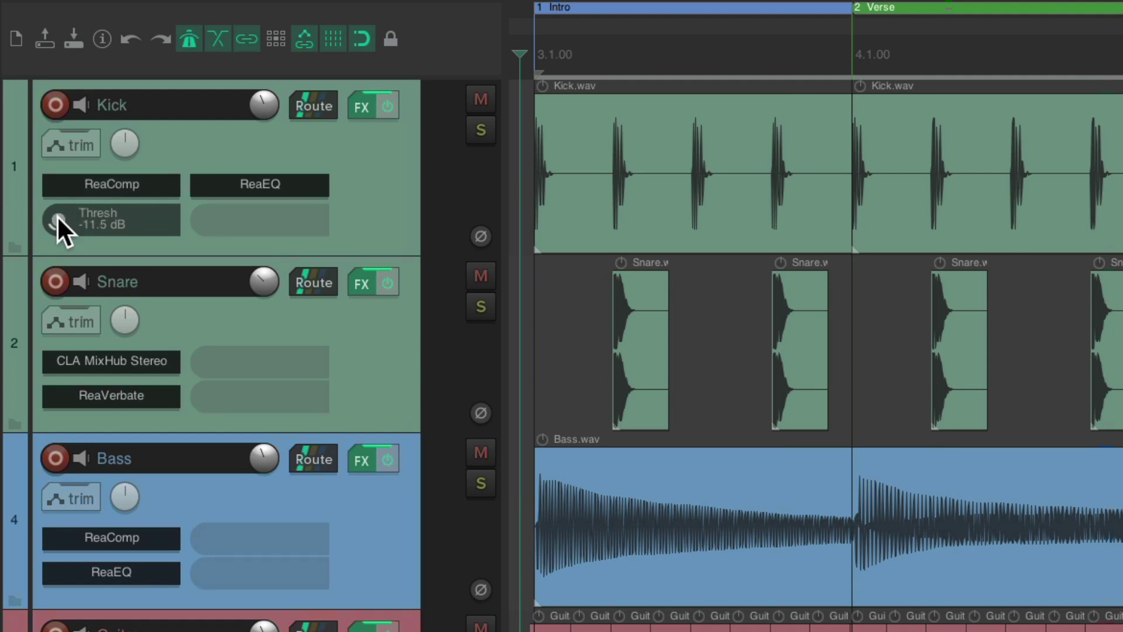
left_click_drag(57, 217, 57, 217)
Step: Add the gain of Kick's ReaEQ band 5 (High Shelf) to the track panel
left_click(217, 183)
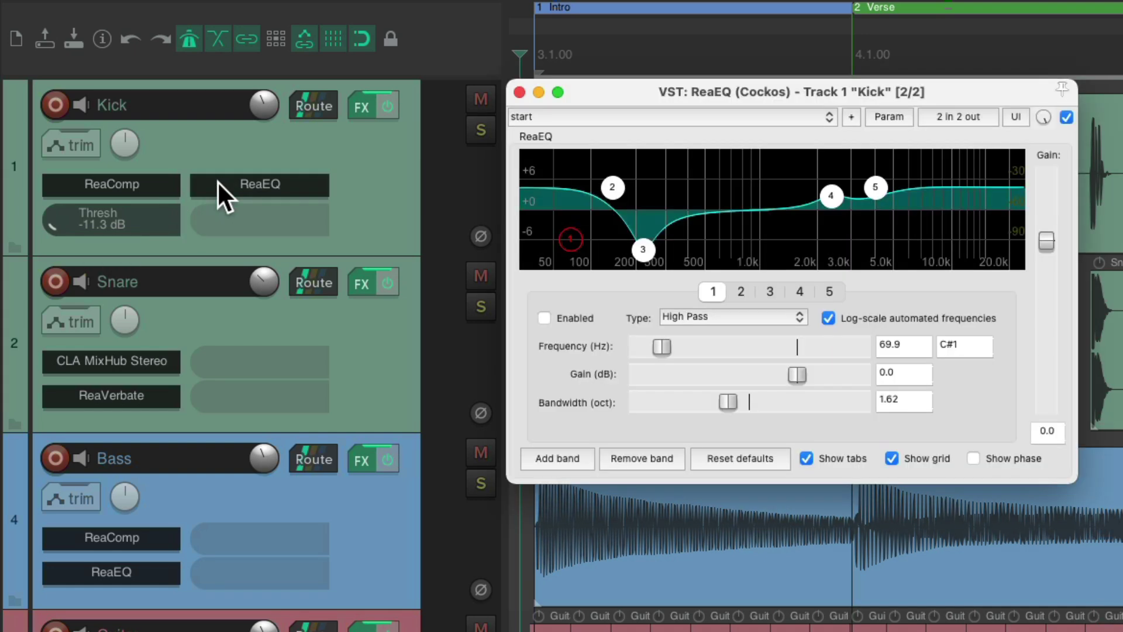
left_click(876, 186)
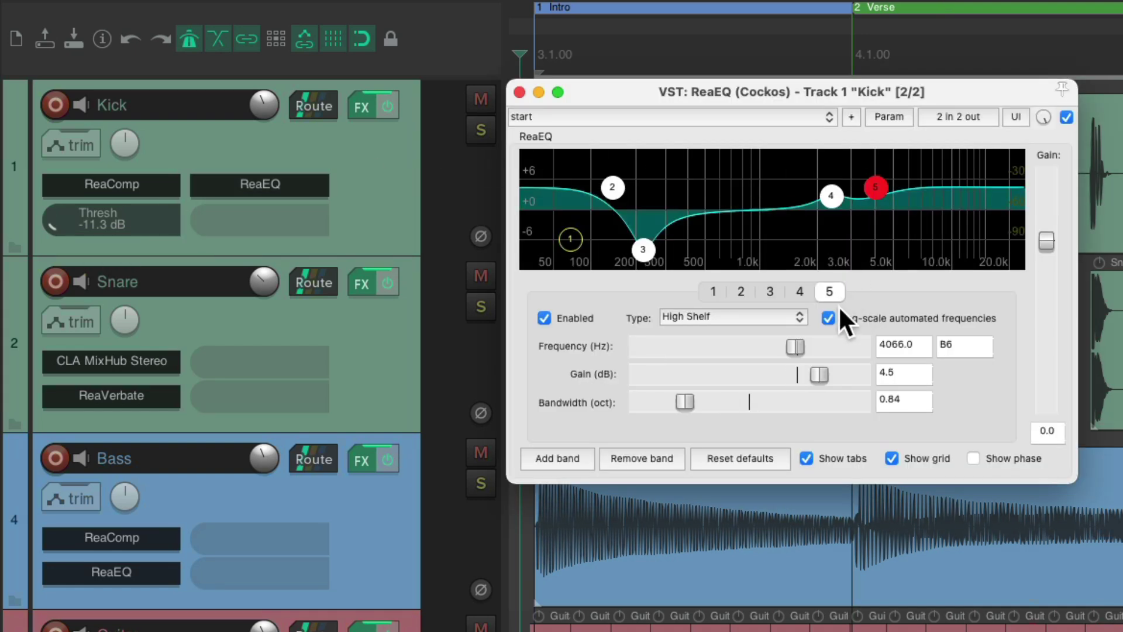
left_click(882, 122)
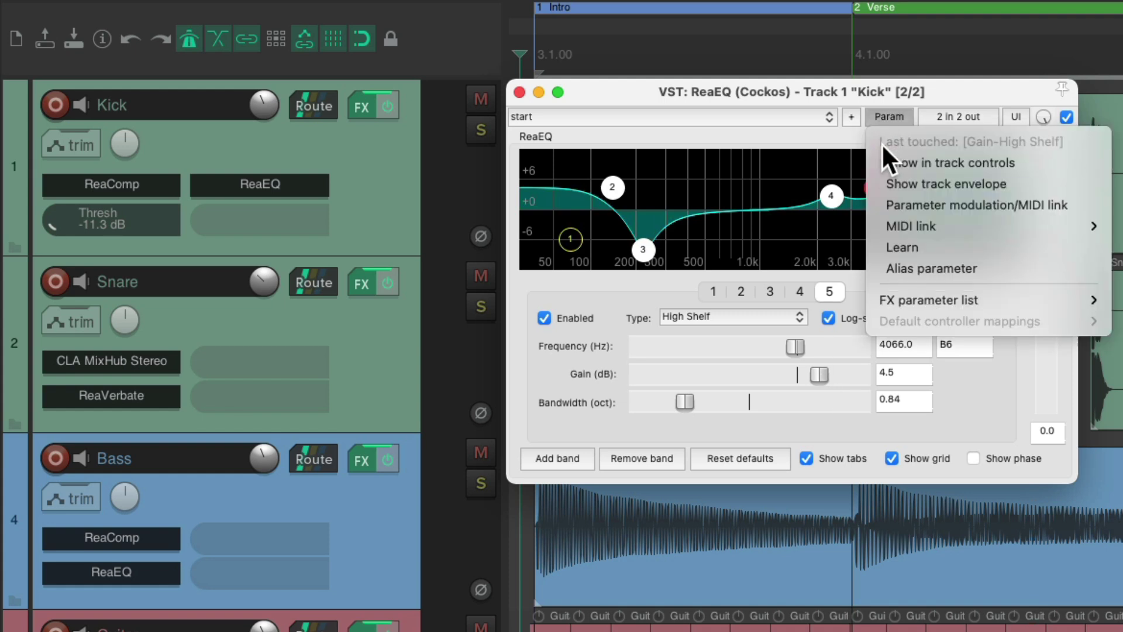
left_click(882, 164)
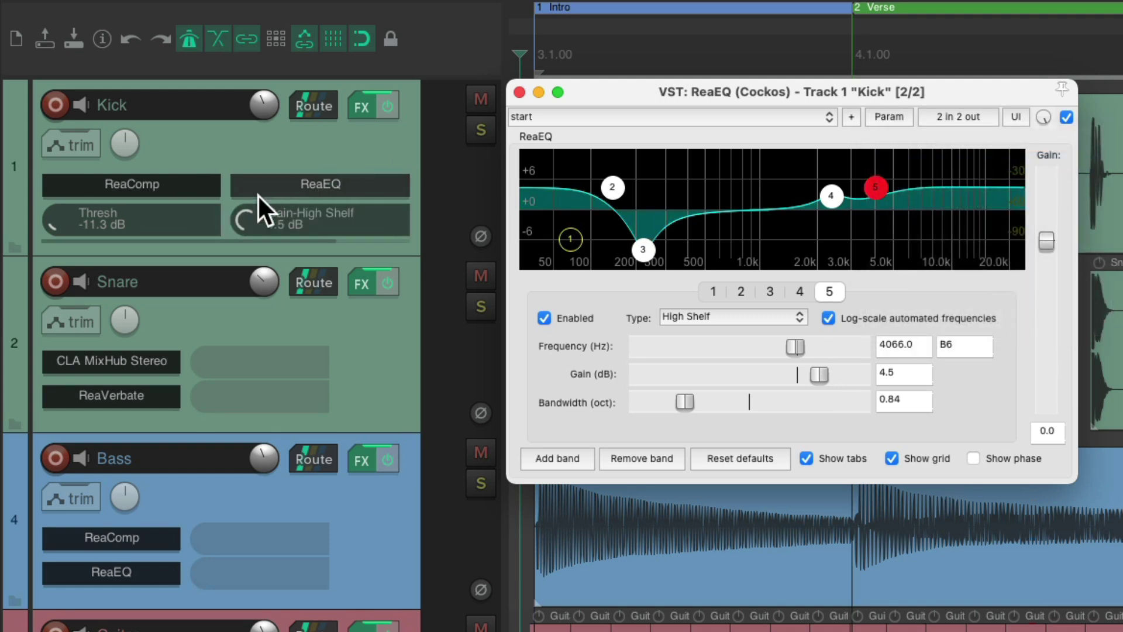
Step: Adjust the high-shelf gain, then remove the Gain-High Shelf and Thresh knobs from Kick
left_click_drag(241, 215, 245, 218)
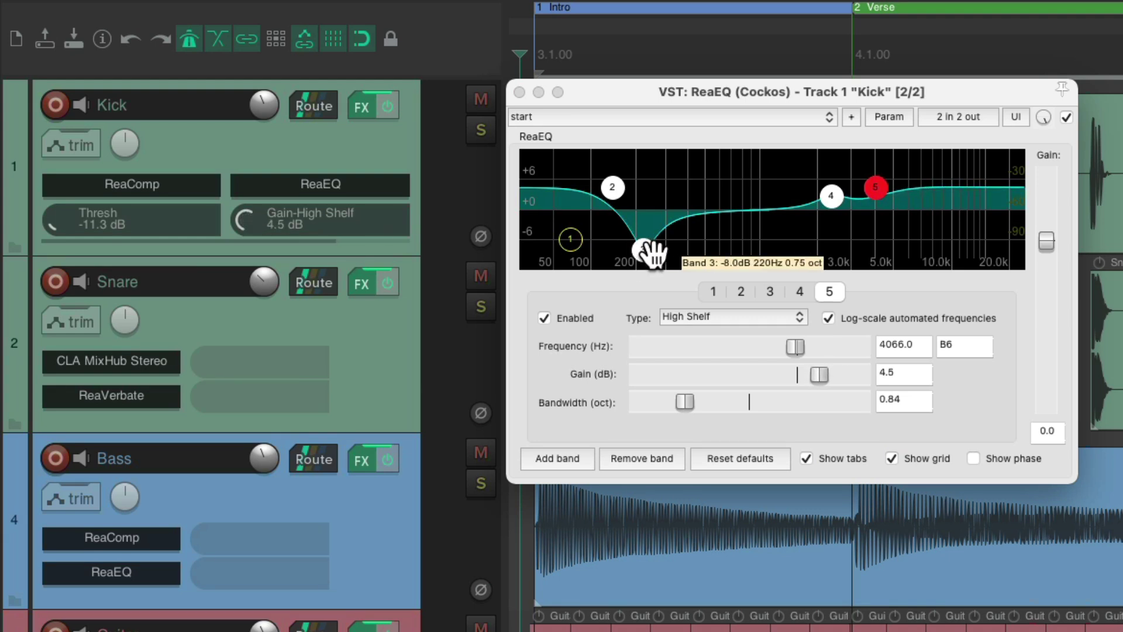
left_click(262, 192)
left_click_drag(244, 217, 245, 215)
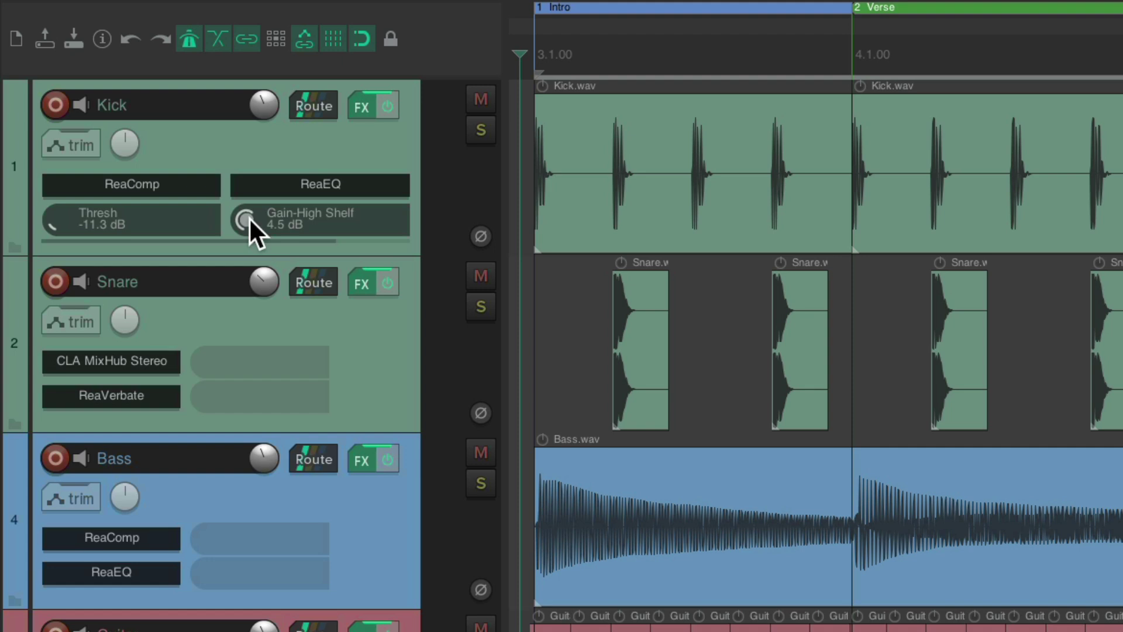
left_click(366, 214, "alt")
left_click(136, 217, "alt")
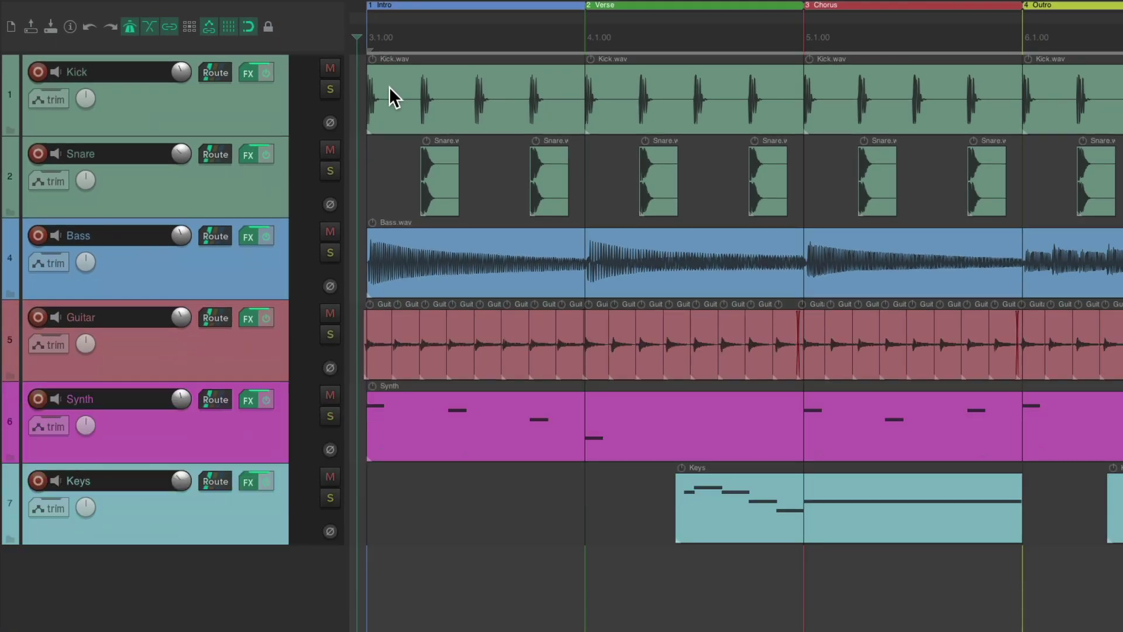
Step: Create a new track below Keys and name it 'Reverb'
double_click(169, 579)
double_click(110, 557)
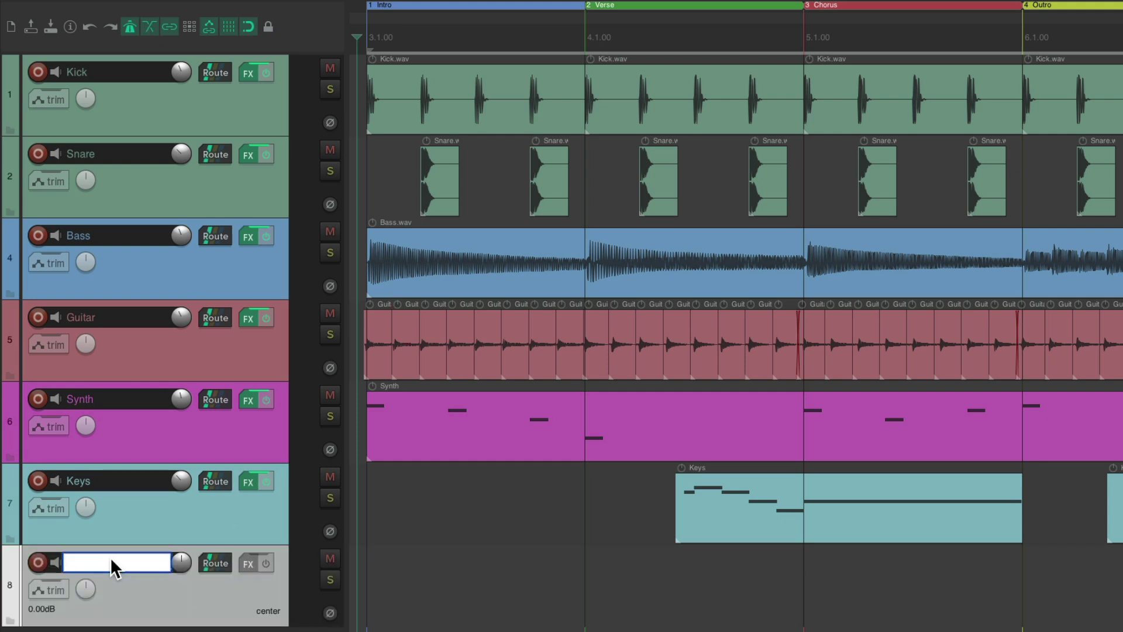
type("Reverb")
key("Return")
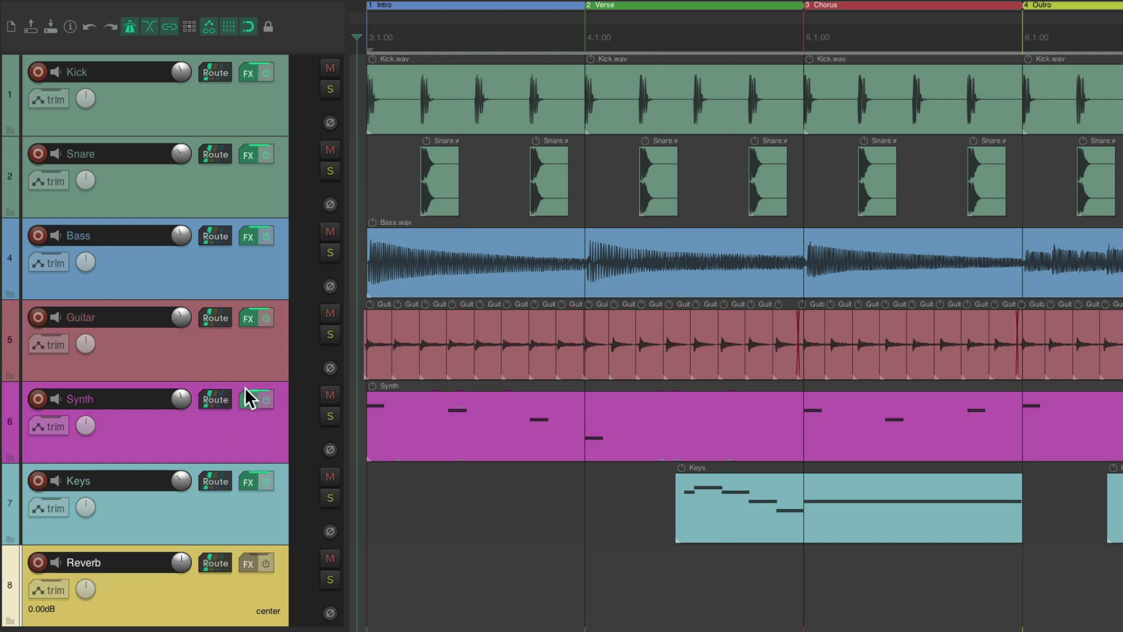
Step: Select the tracks from Kick through Keys and send them all to the Reverb track
left_click(232, 117)
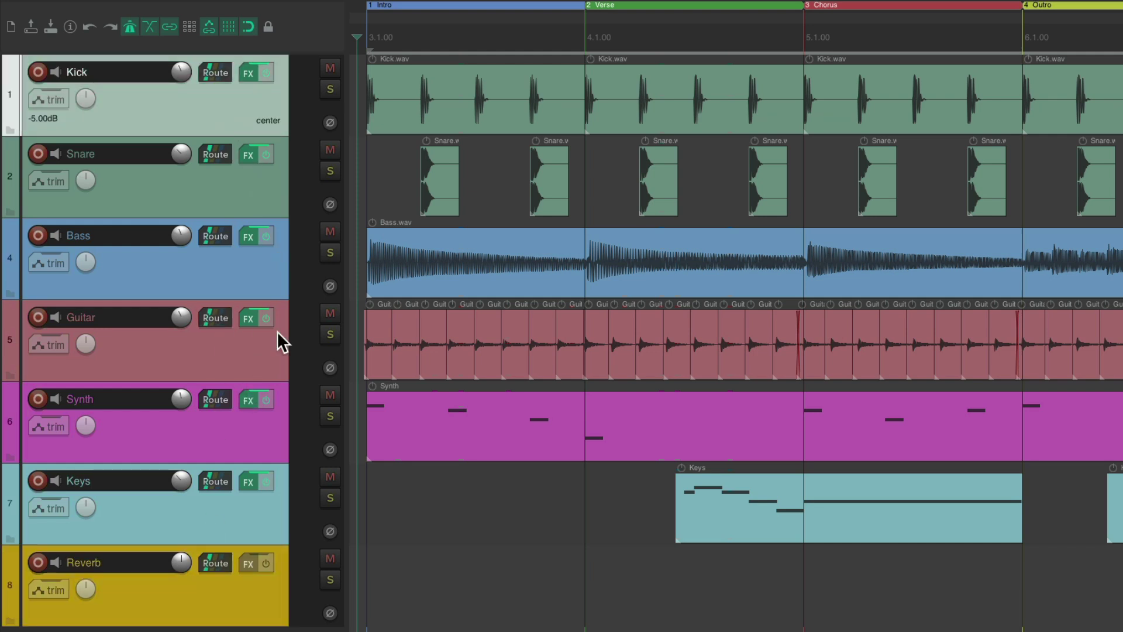
left_click(252, 531, "shift")
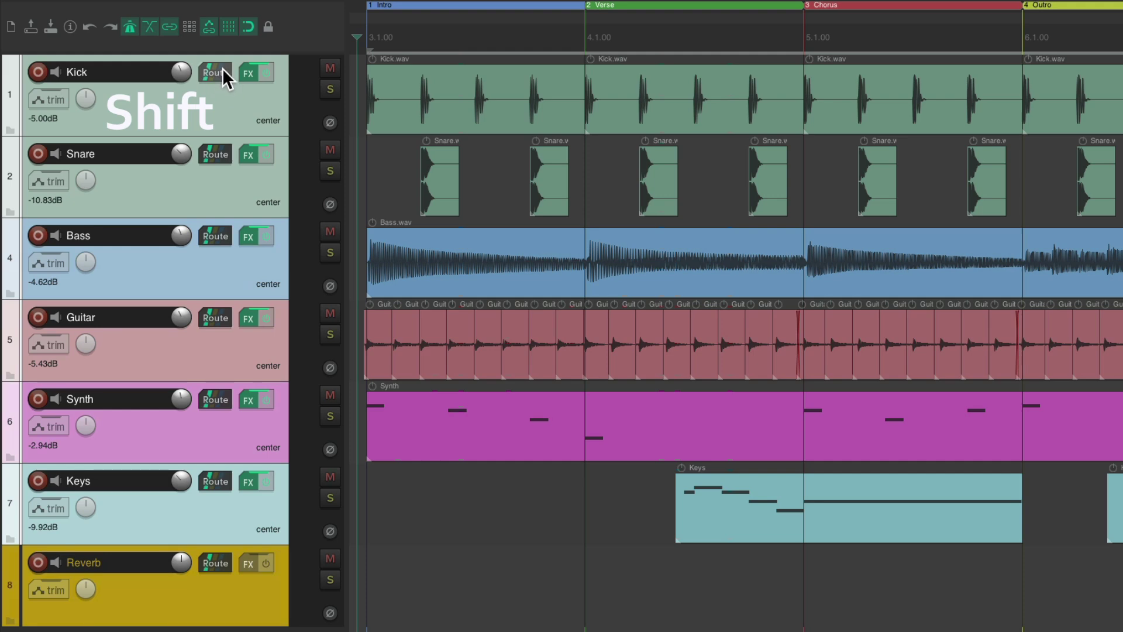
left_click_drag(222, 68, 211, 584)
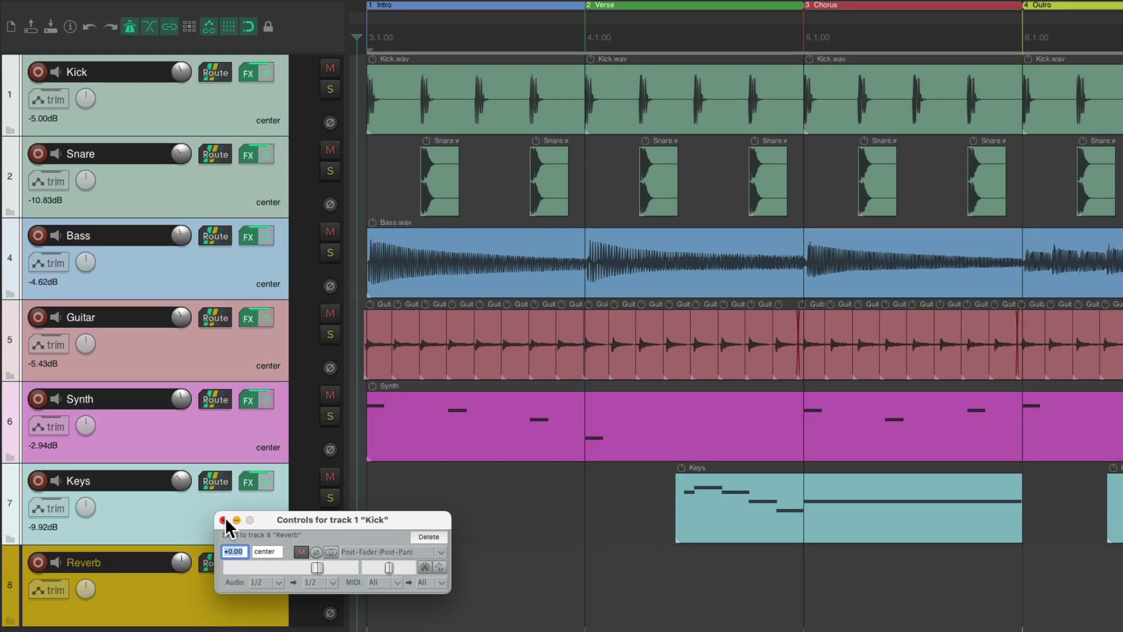
Step: Lower the Kick reverb send to -9.36 dB and the Snare reverb send to about -8.15 dB
left_click(221, 520)
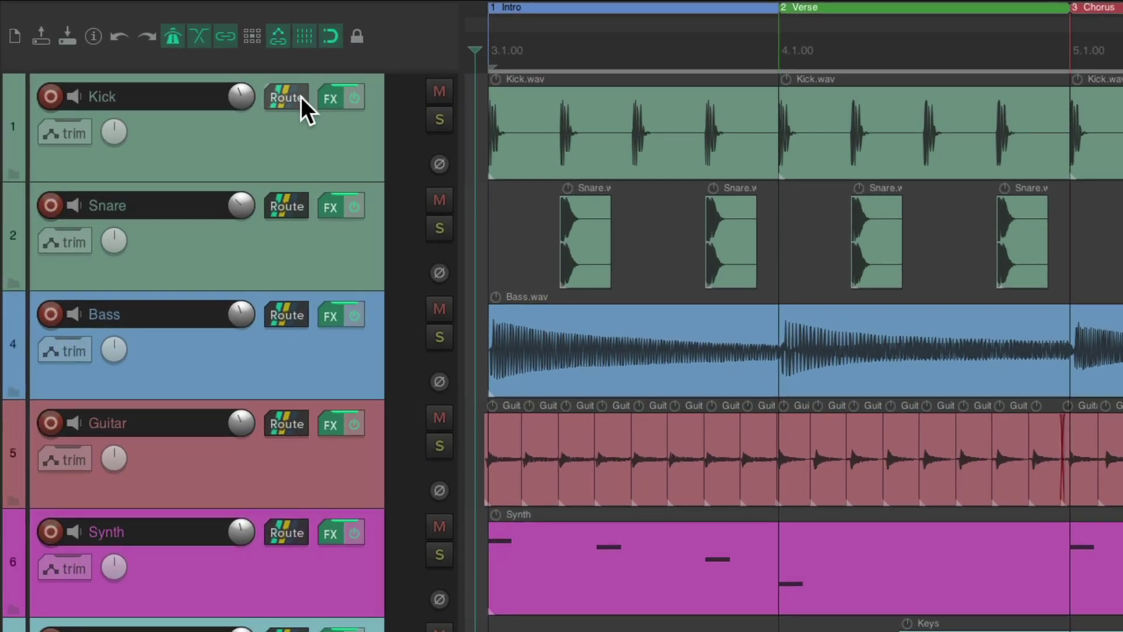
left_click(301, 97)
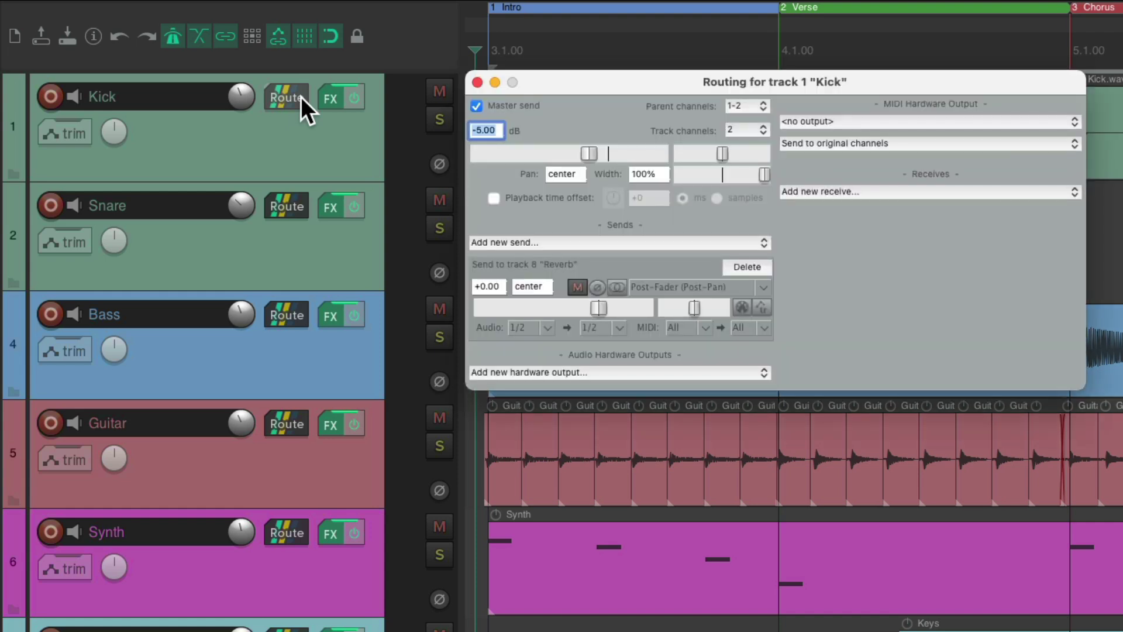
mouse_move(599, 306)
left_mouse_down()
mouse_move(572, 305)
mouse_move(586, 320)
left_mouse_up()
left_click(295, 101)
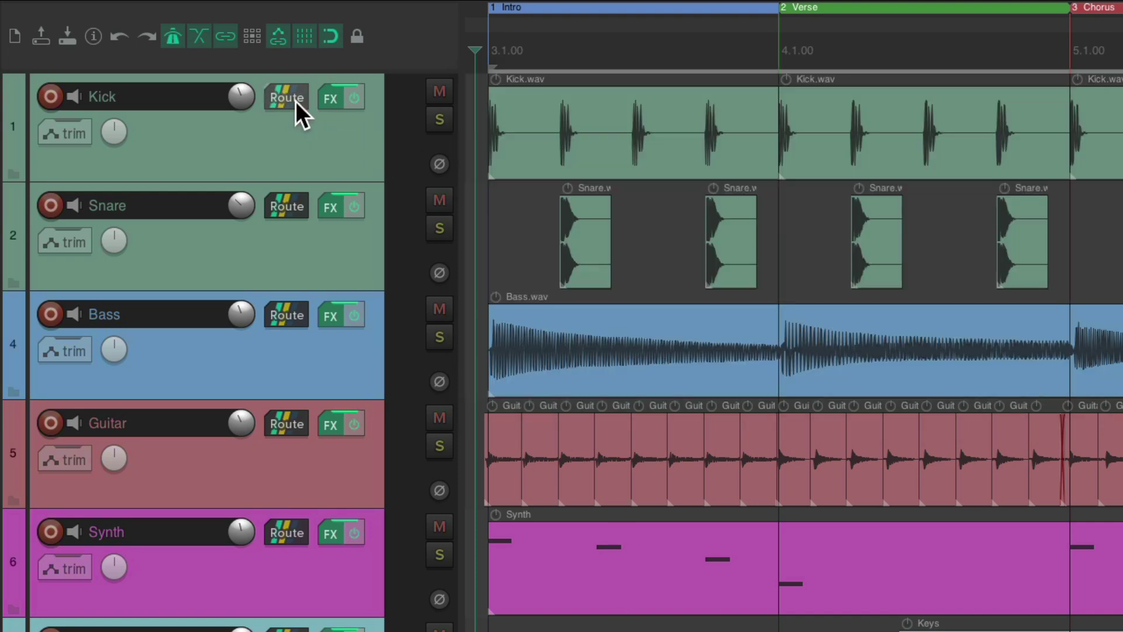
left_click(293, 209)
left_click_drag(590, 414, 566, 416)
left_click(294, 207)
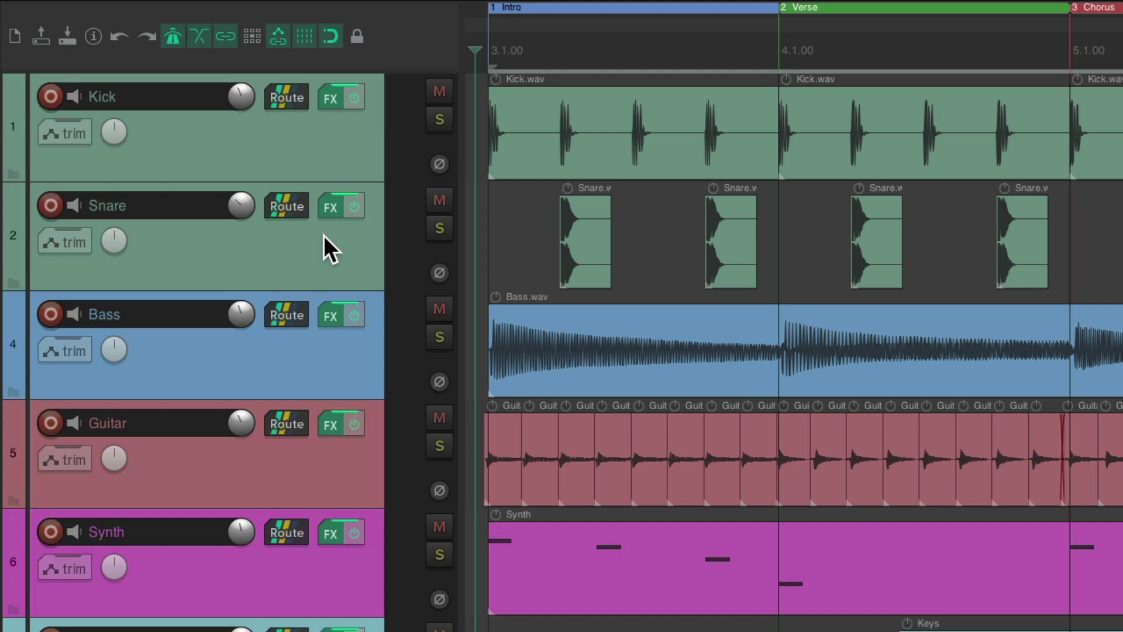
Step: Enable 'Show sends in TCP (when size permits)' from the Options menu
left_click(396, 7)
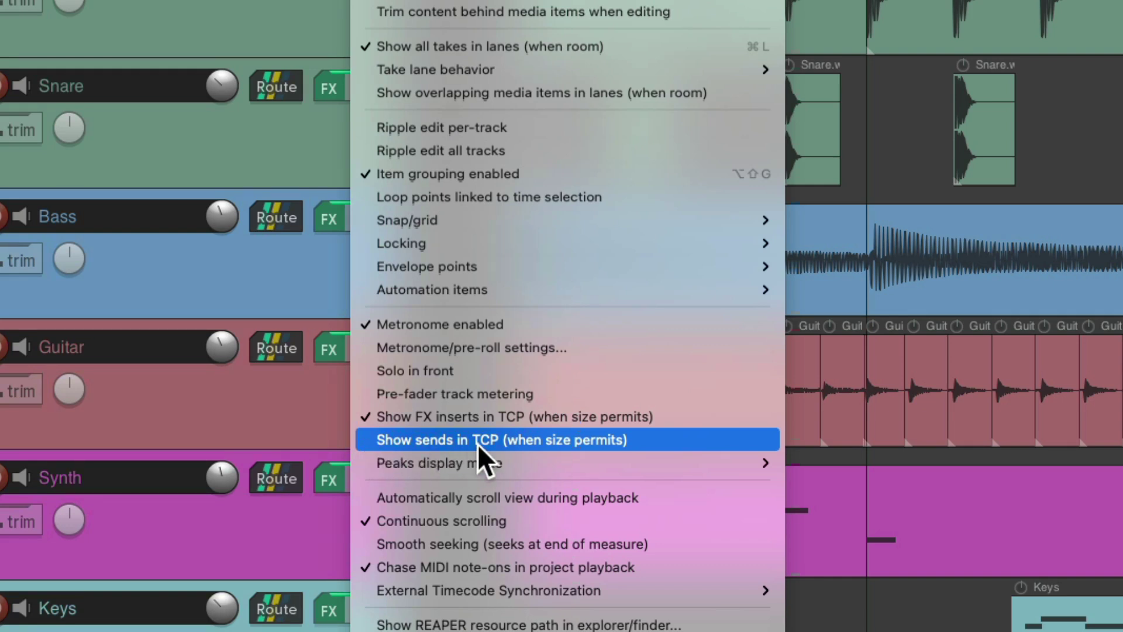
left_click(522, 441)
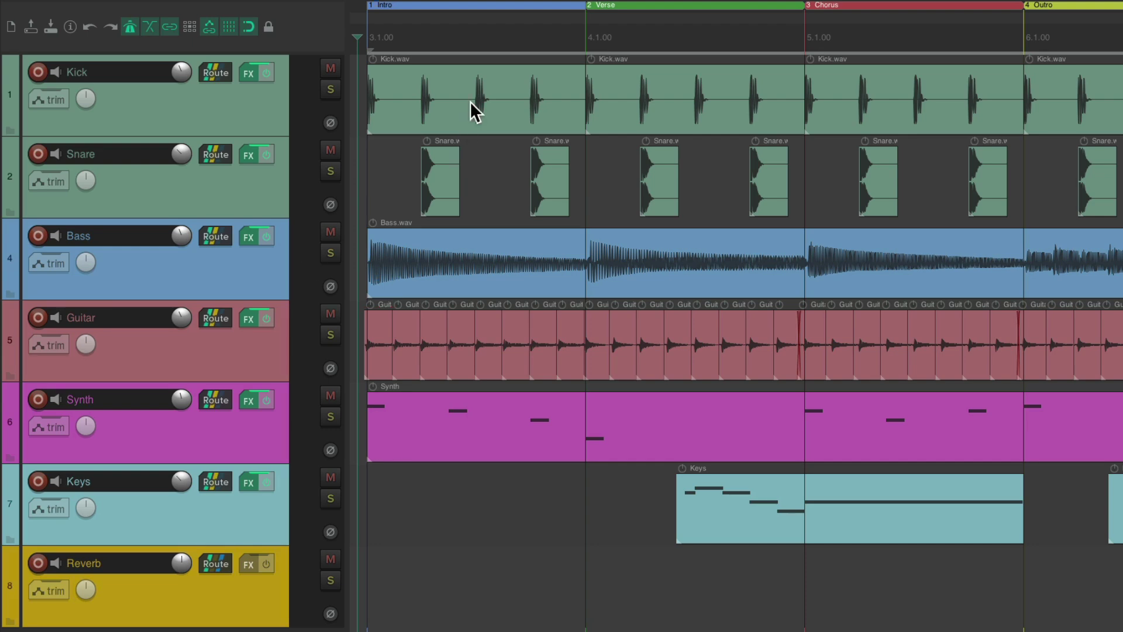
Step: Turn the Kick and Snare Reverb send knobs in the track panels to about -8.37 and -8.15 dB
scroll(470, 100, "up", 4)
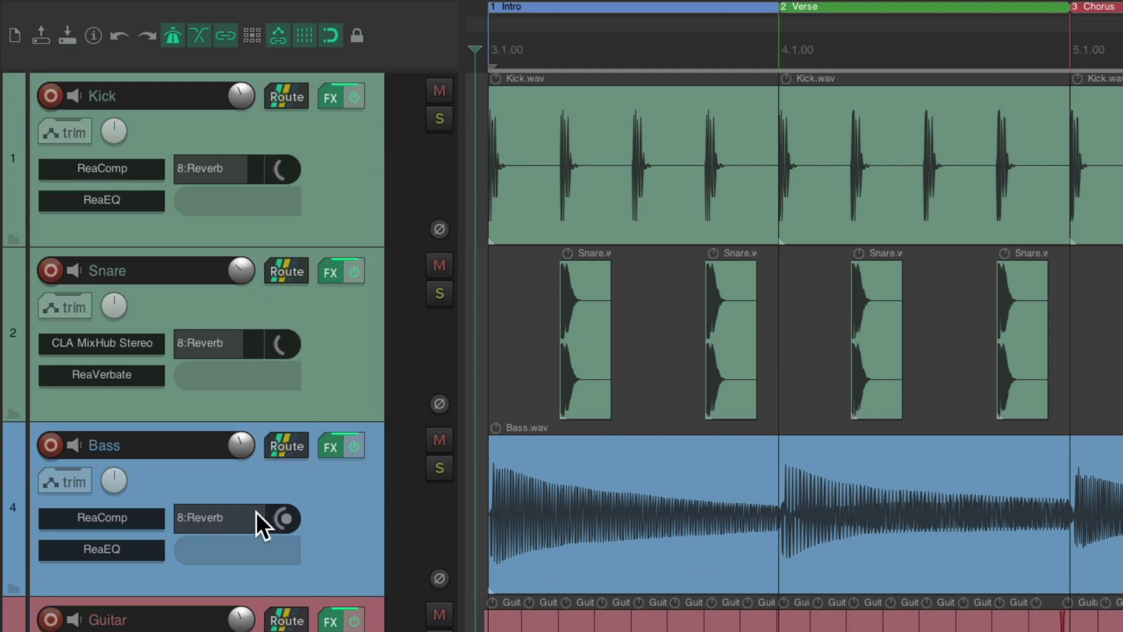
mouse_move(284, 167)
left_mouse_down()
mouse_move(284, 196)
mouse_move(296, 177)
left_mouse_up()
mouse_move(285, 336)
left_mouse_down()
mouse_move(285, 344)
mouse_move(285, 335)
left_mouse_up()
left_click(276, 270)
left_click(276, 270)
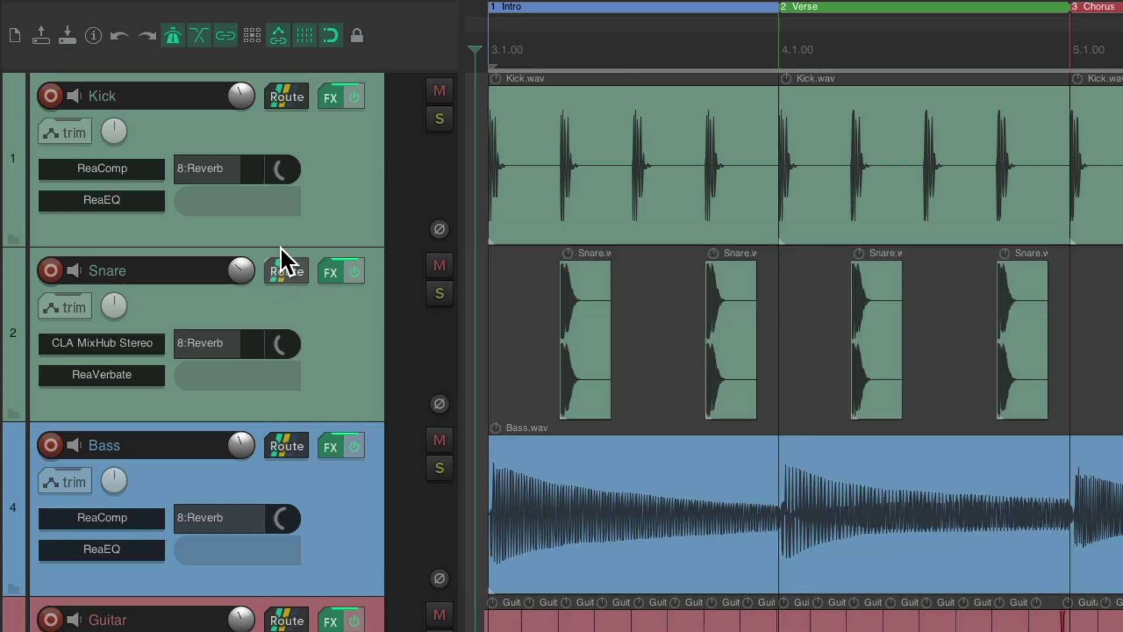
left_click(288, 97)
left_click(289, 97)
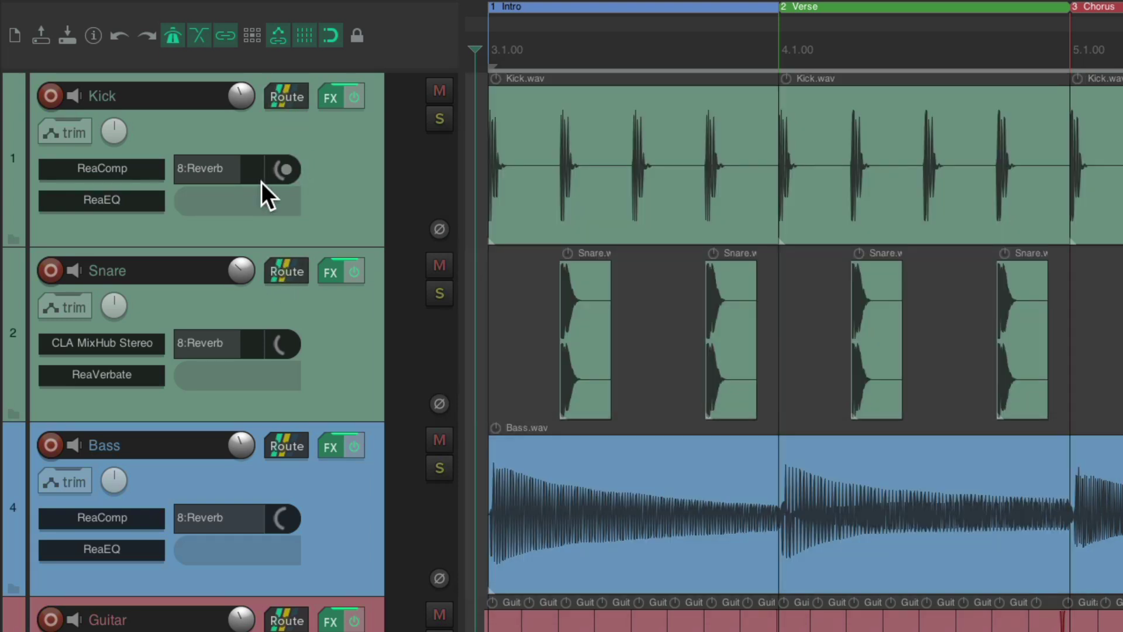
left_click_drag(287, 170, 287, 173)
left_click_drag(289, 342, 295, 338)
Step: Try deleting and copying Snare's Reverb send, then set Kick's send to -11.4 dB and Snare's to -13.3 dB
left_click(248, 336, "alt")
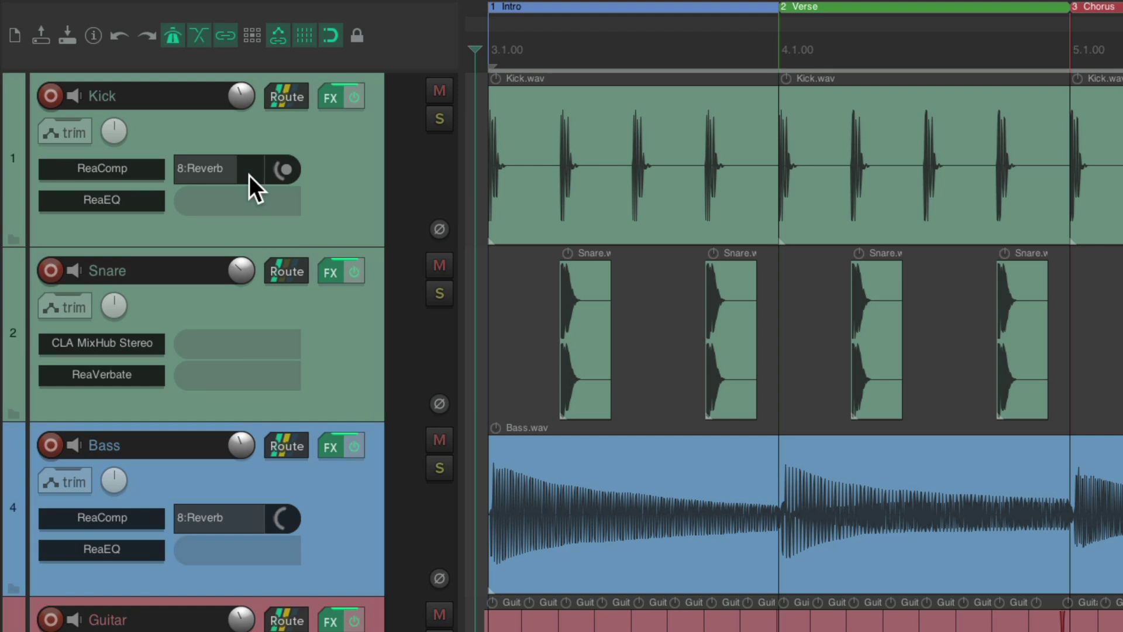
left_click_drag(249, 175, 264, 357)
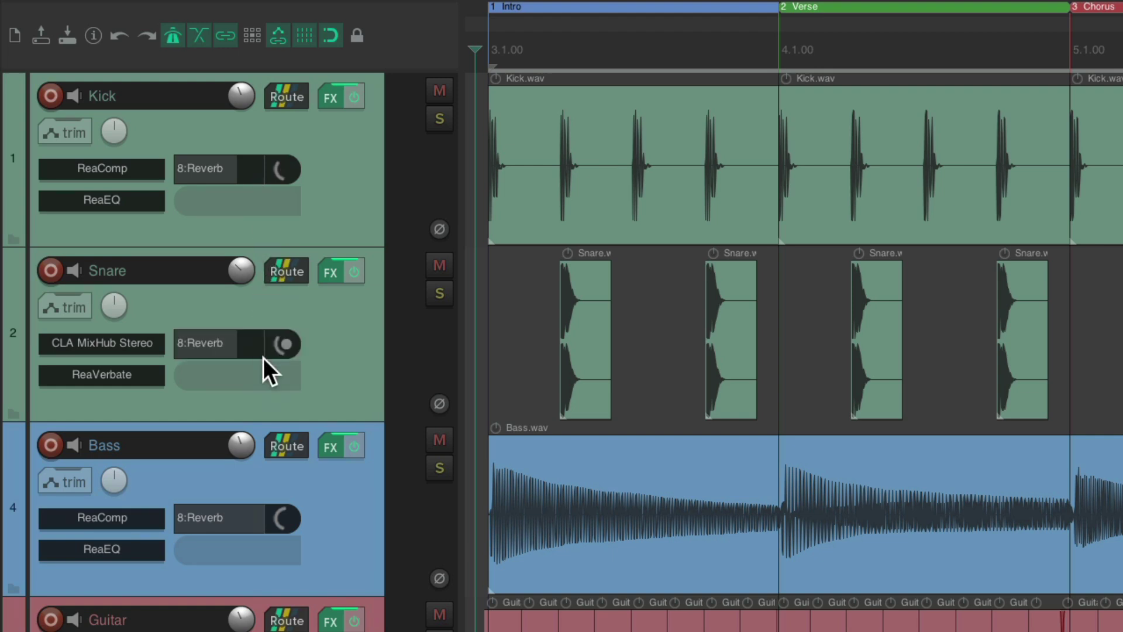
left_click(244, 343, "alt")
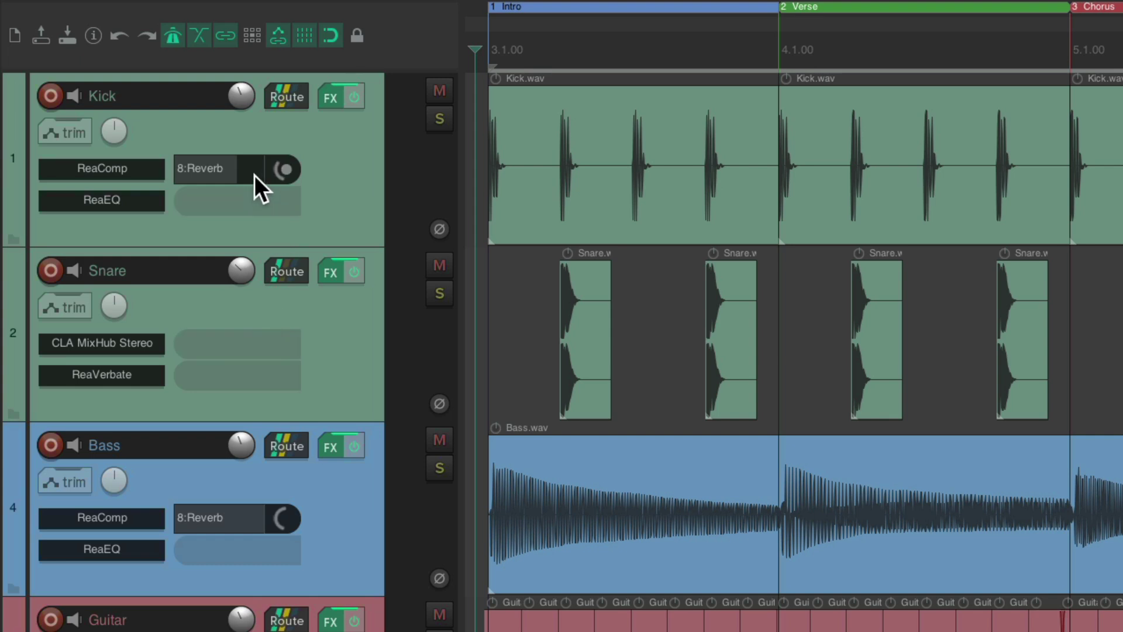
left_click_drag(282, 168, 288, 348)
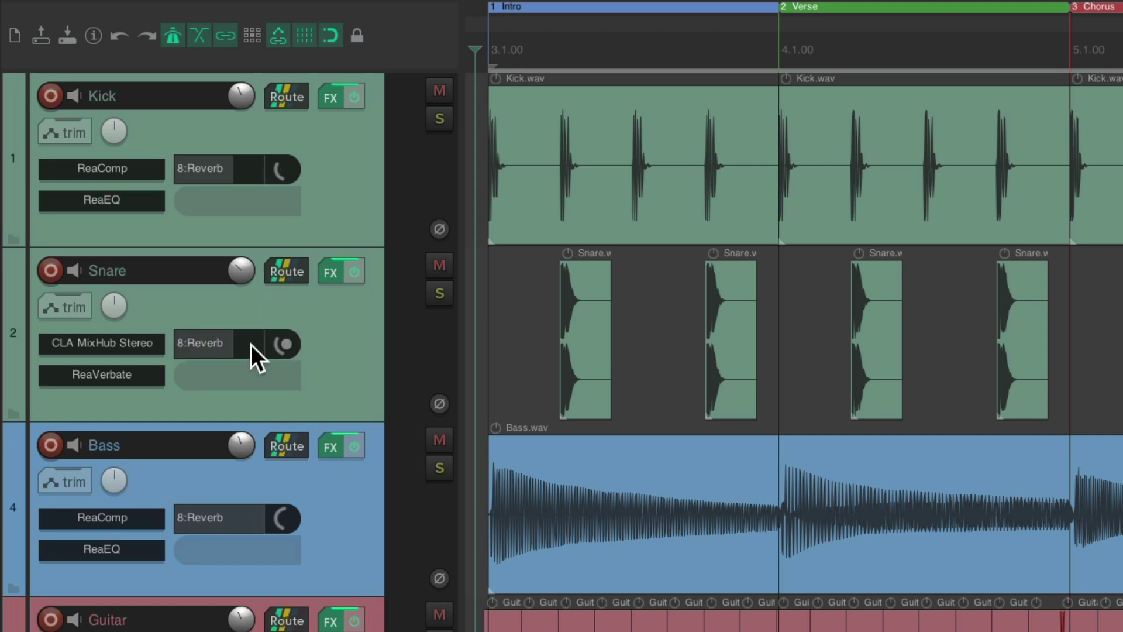
left_click_drag(283, 344, 268, 341)
Step: Mute the Snare and Kick Reverb sends, delete both, then undo the deletions
left_click(249, 345, "shift")
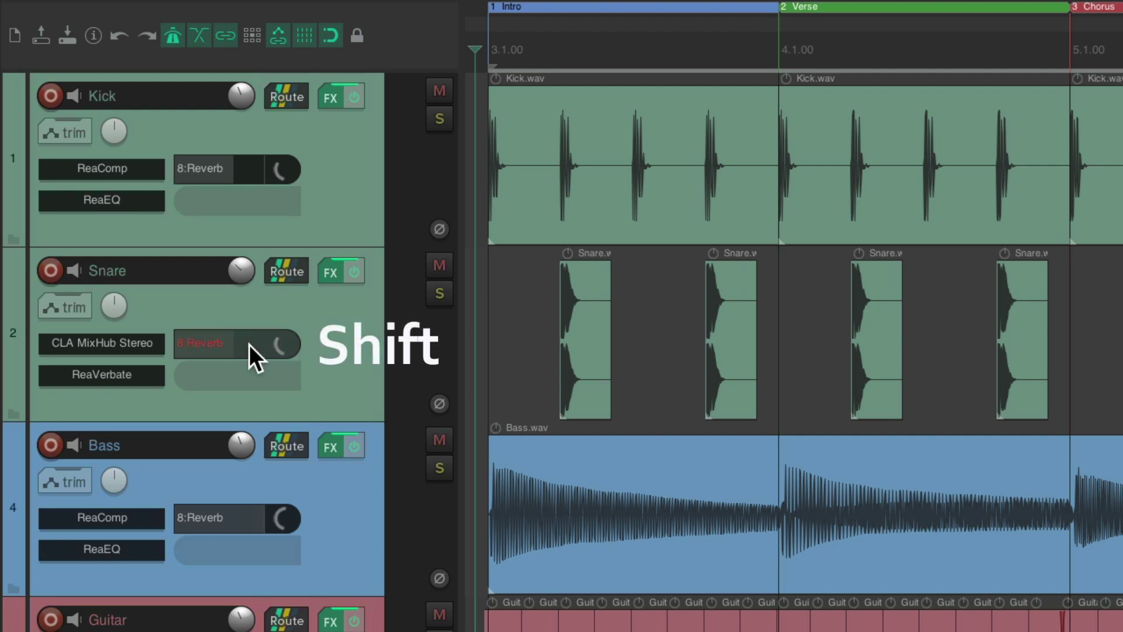
left_click(249, 159, "shift")
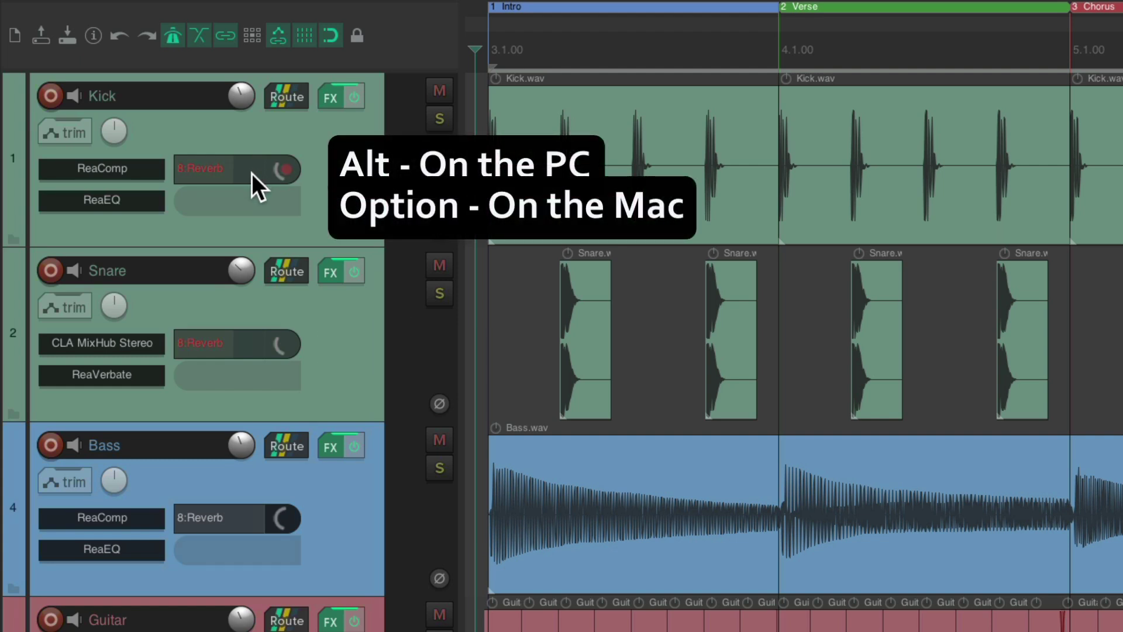
left_click(252, 173, "alt")
left_click(253, 336, "alt")
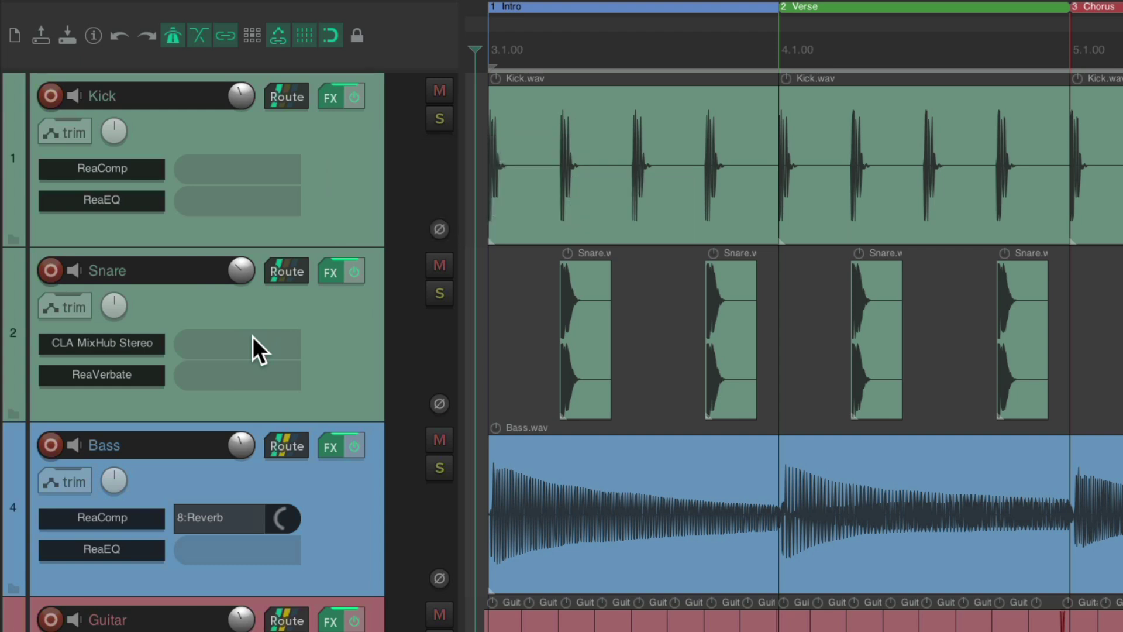
key("ctrl+z")
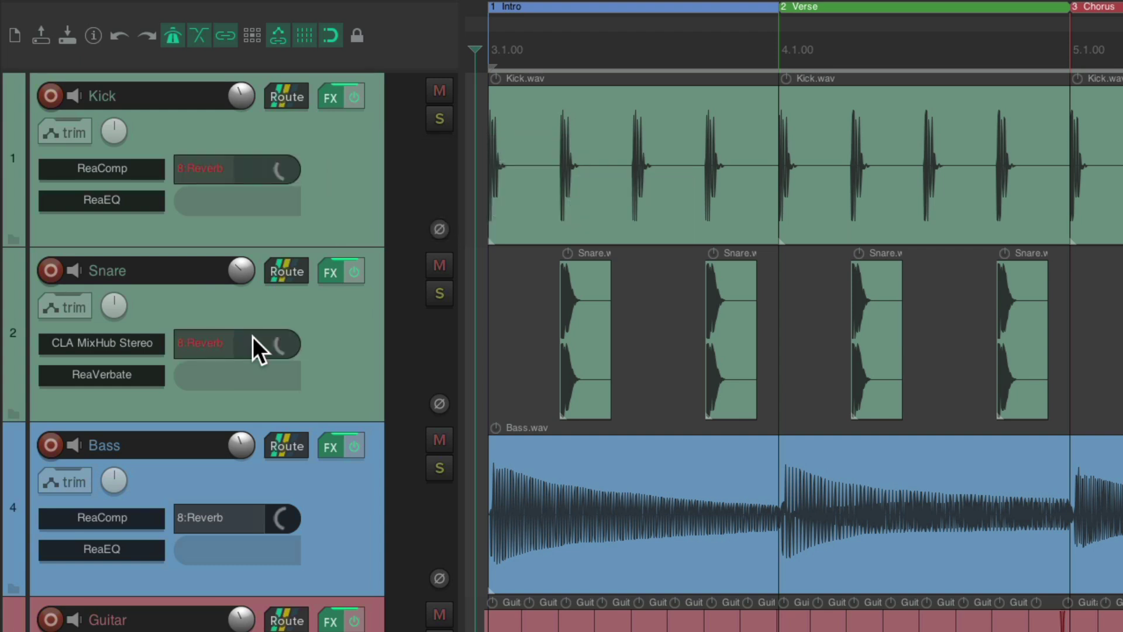
Step: Unmute the Kick Reverb send, remove Snare's Reverb send, and move Kick's send onto Snare
left_click(225, 174)
left_click(222, 333, "alt")
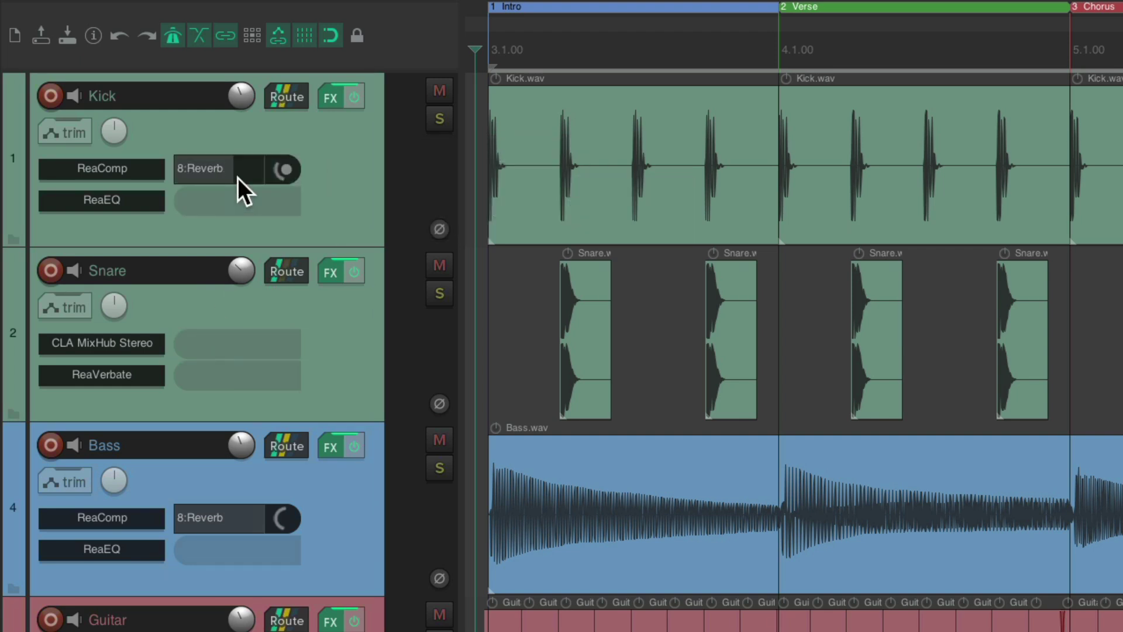
left_click_drag(222, 173, 231, 344)
left_click(226, 352, "alt")
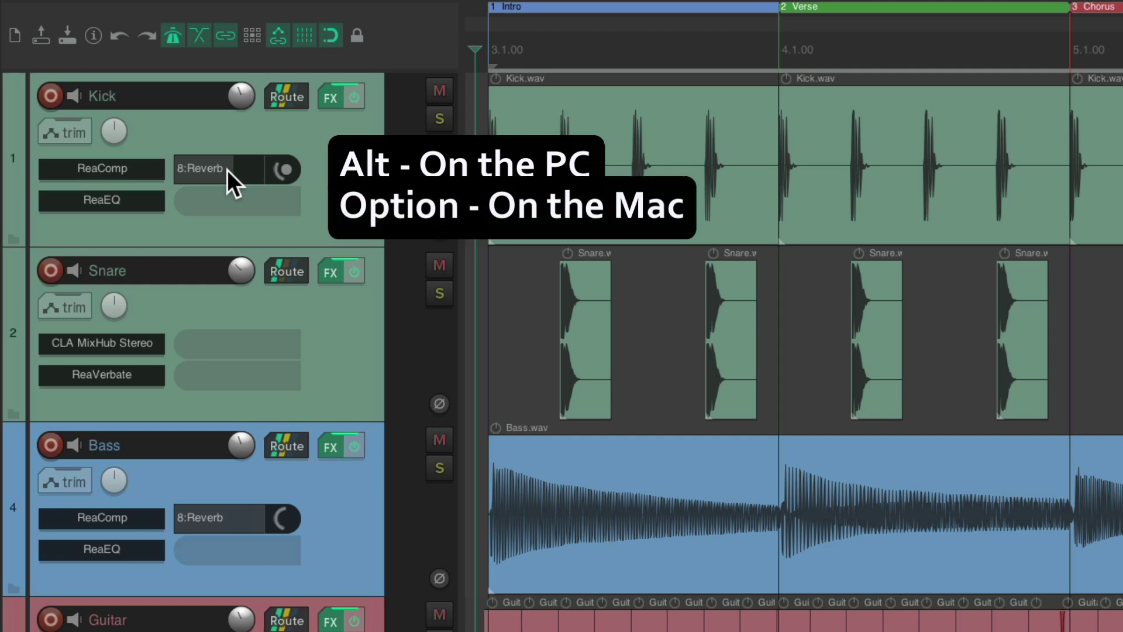
left_click_drag(228, 169, 253, 358)
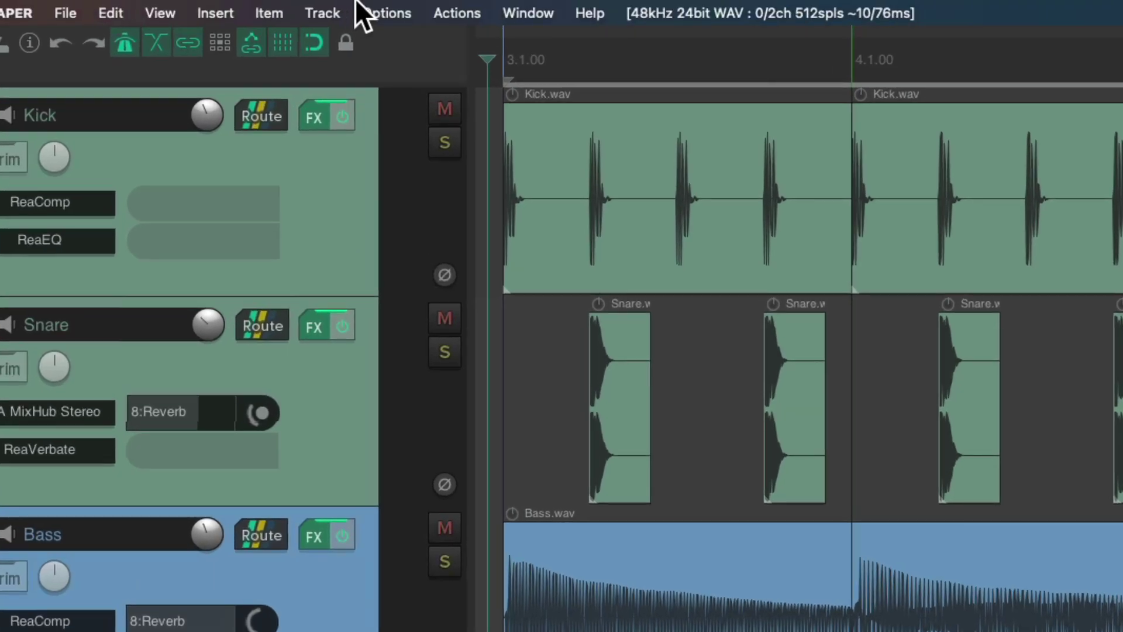
Step: Check the TCP display settings in the Options menu, then close it
left_click(370, 7)
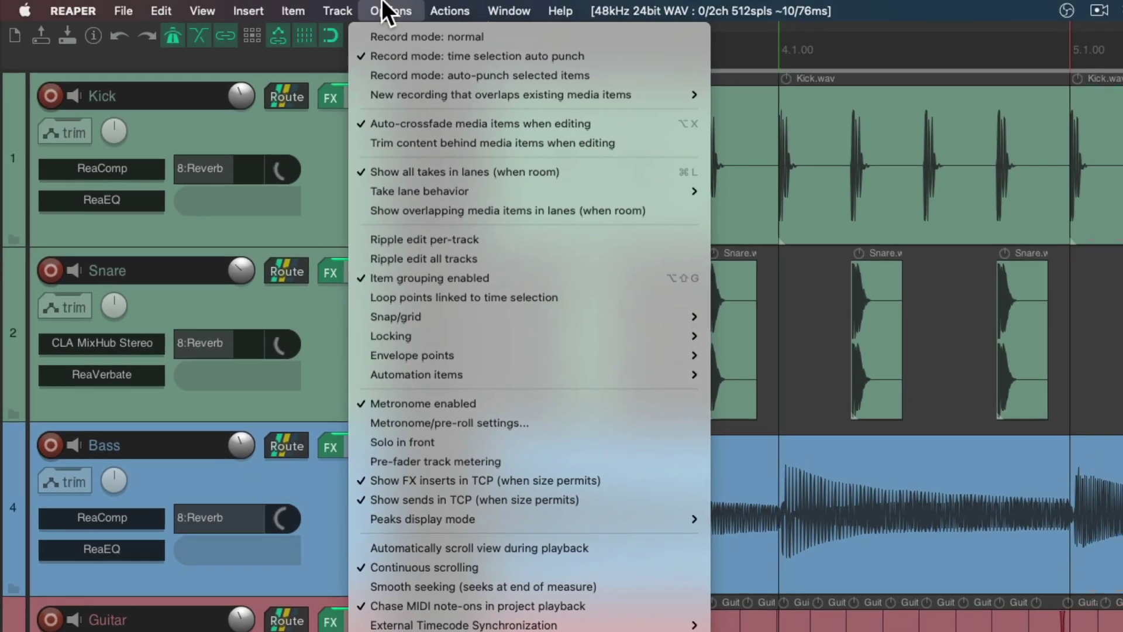
key("Escape")
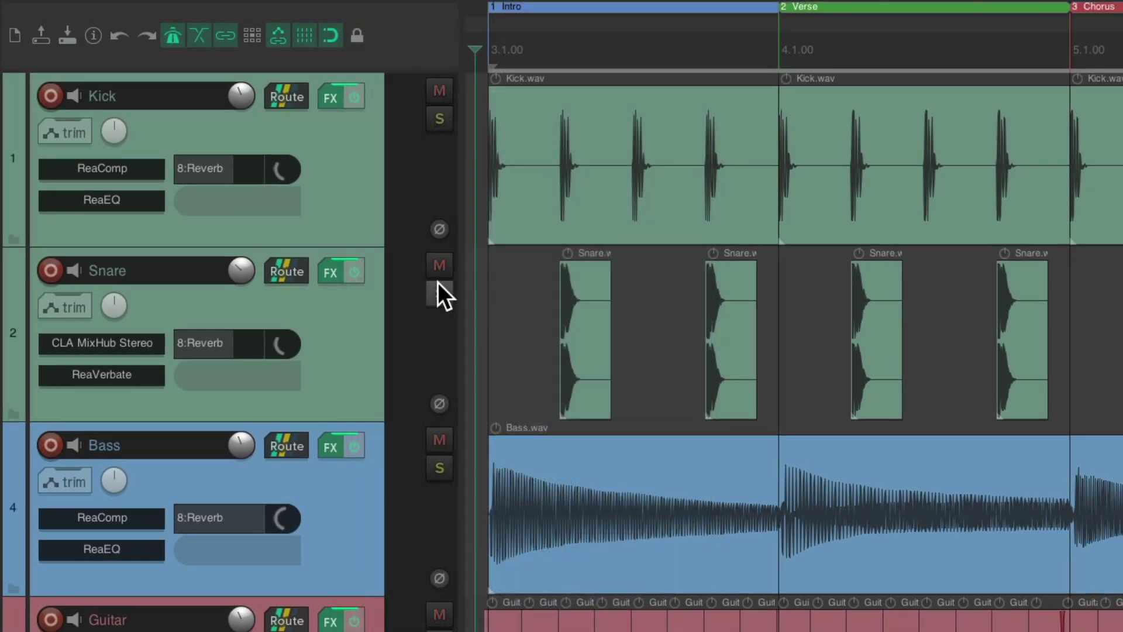